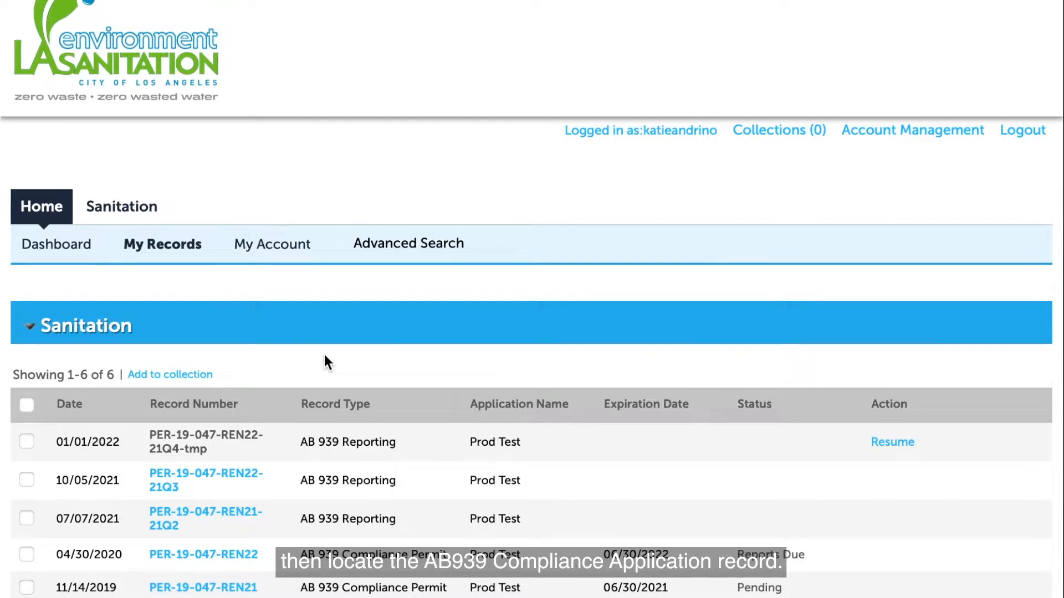
Sort My Records by the Record Type column so AB 939 Compliance Application is listed first
{"action": "left_click", "coordinate": [357, 405]}
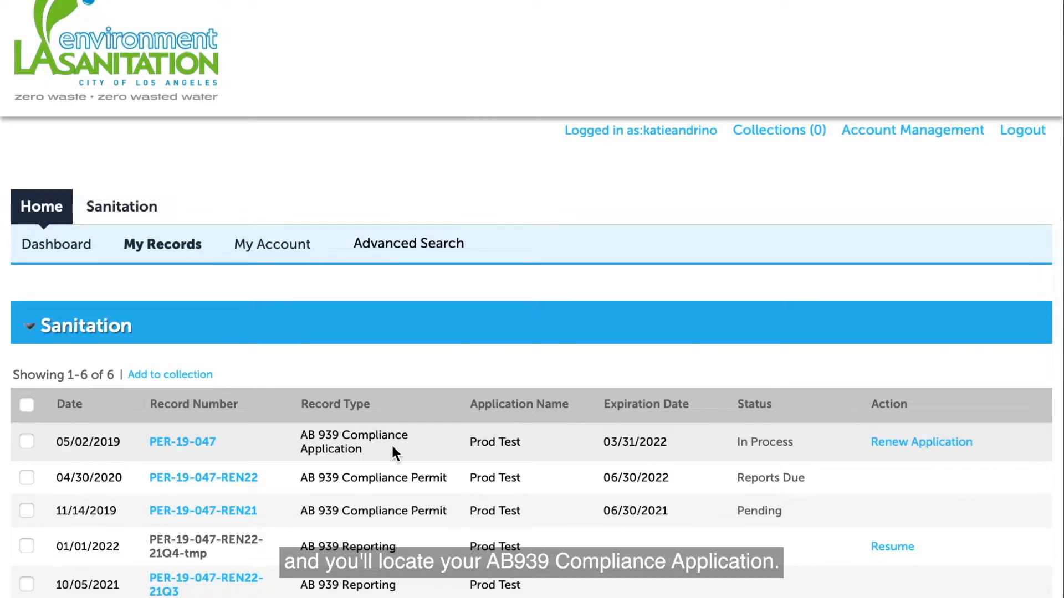
Renew the AB 939 Compliance Application and accept its Prod Test general information
{"action": "left_click", "coordinate": [910, 453]}
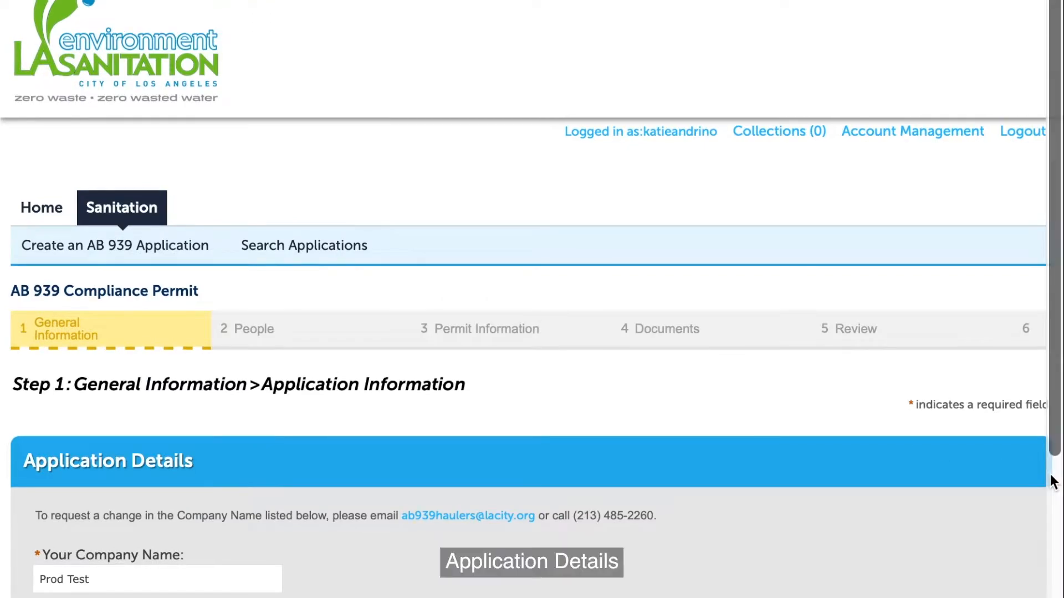
{"action": "scroll", "coordinate": [1053, 481], "scroll_direction": "down", "scroll_amount": 3}
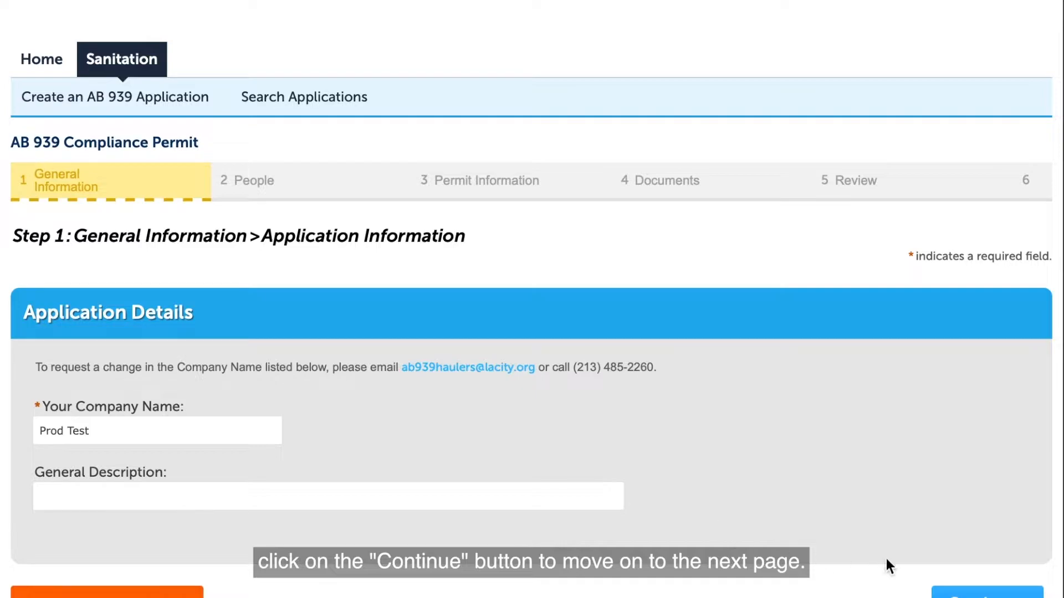
{"action": "left_click", "coordinate": [964, 594]}
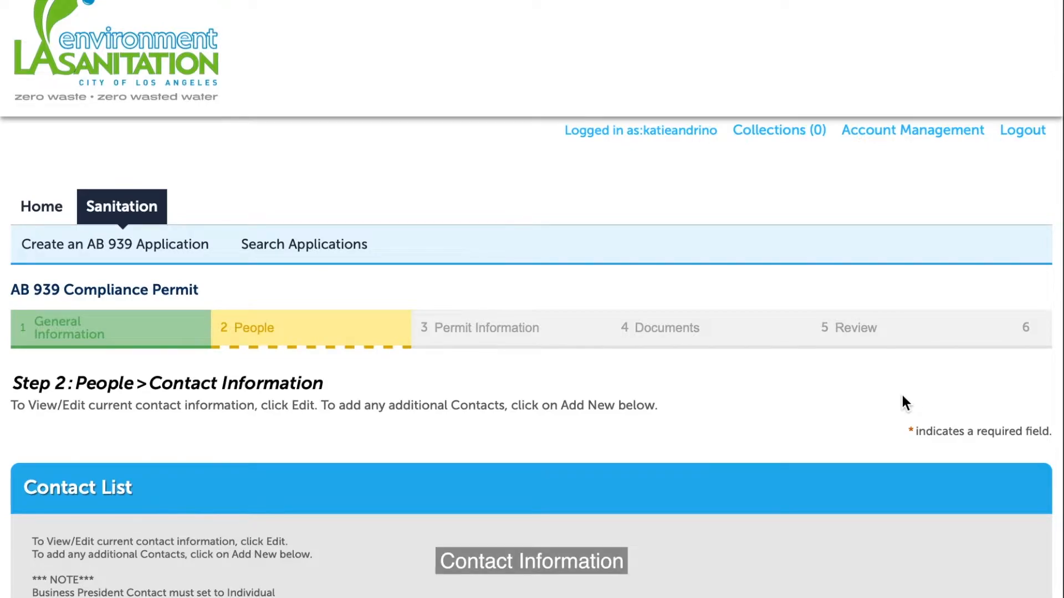
Re-save the Prod Test Hauler contact unchanged so the list confirms the update
{"action": "scroll", "coordinate": [902, 396], "scroll_direction": "down", "scroll_amount": 5}
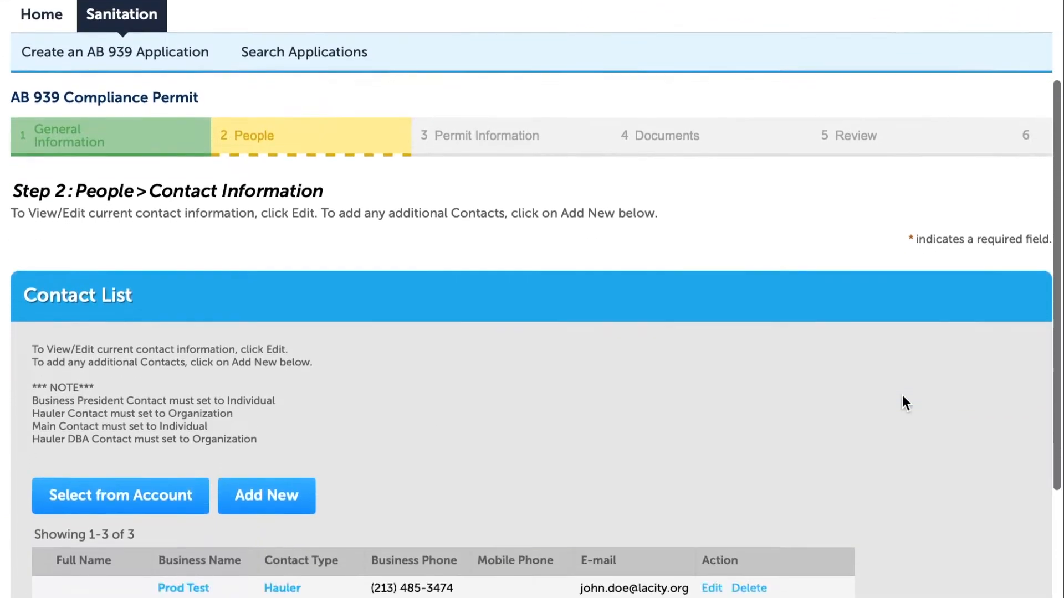
{"action": "scroll", "coordinate": [903, 397], "scroll_direction": "down", "scroll_amount": 2}
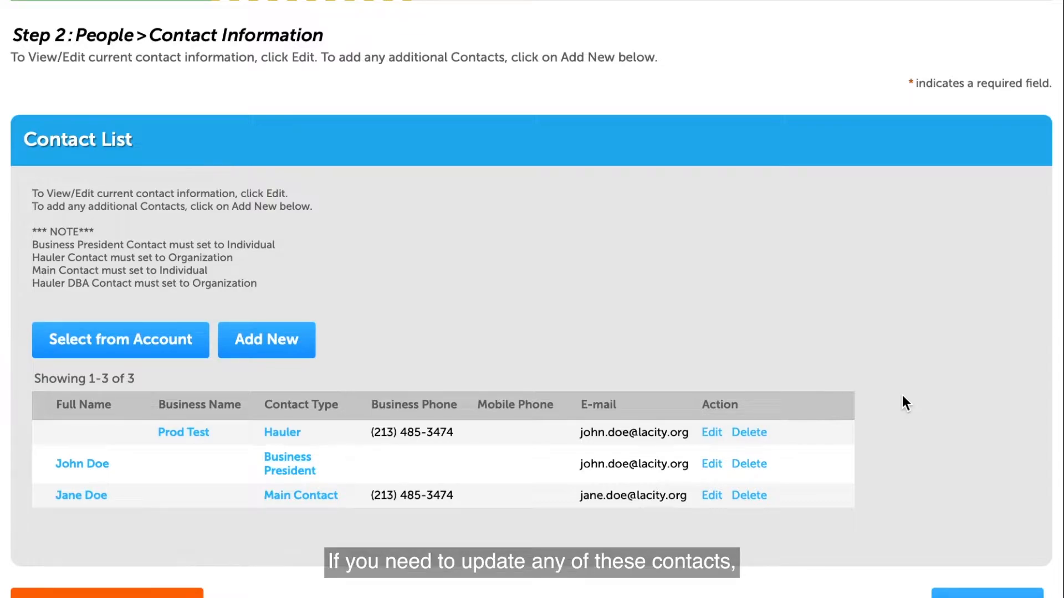
{"action": "left_click", "coordinate": [712, 432]}
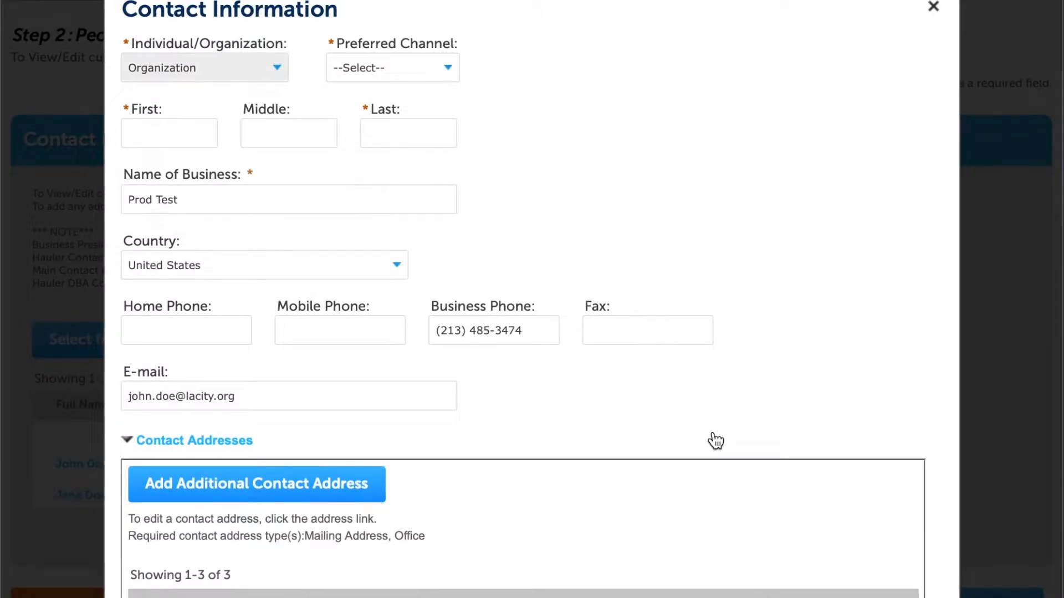
{"action": "scroll", "coordinate": [713, 432], "scroll_direction": "down", "scroll_amount": 5}
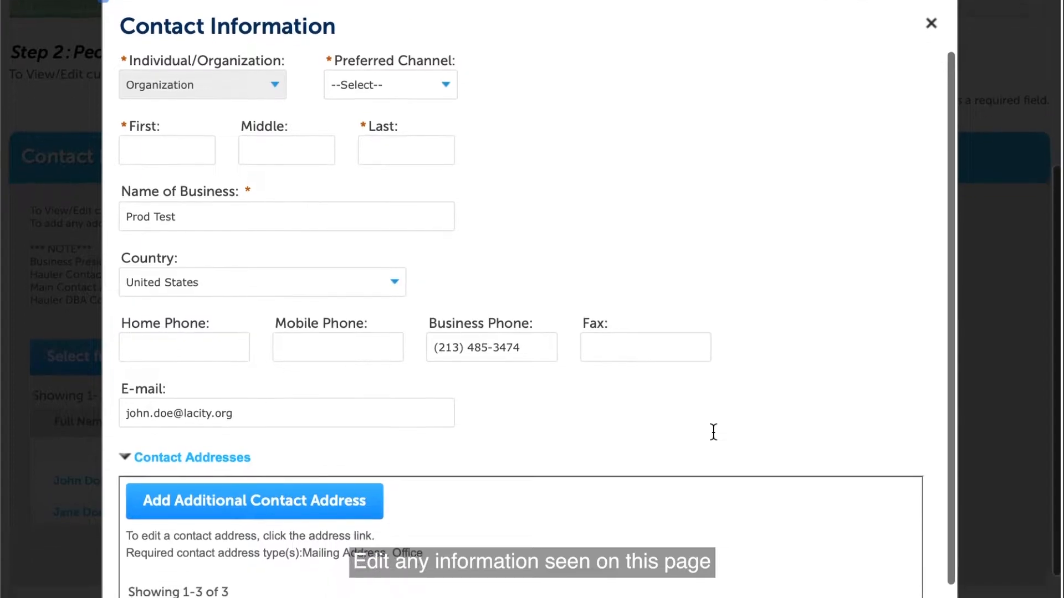
{"action": "scroll", "coordinate": [713, 432], "scroll_direction": "down", "scroll_amount": 3}
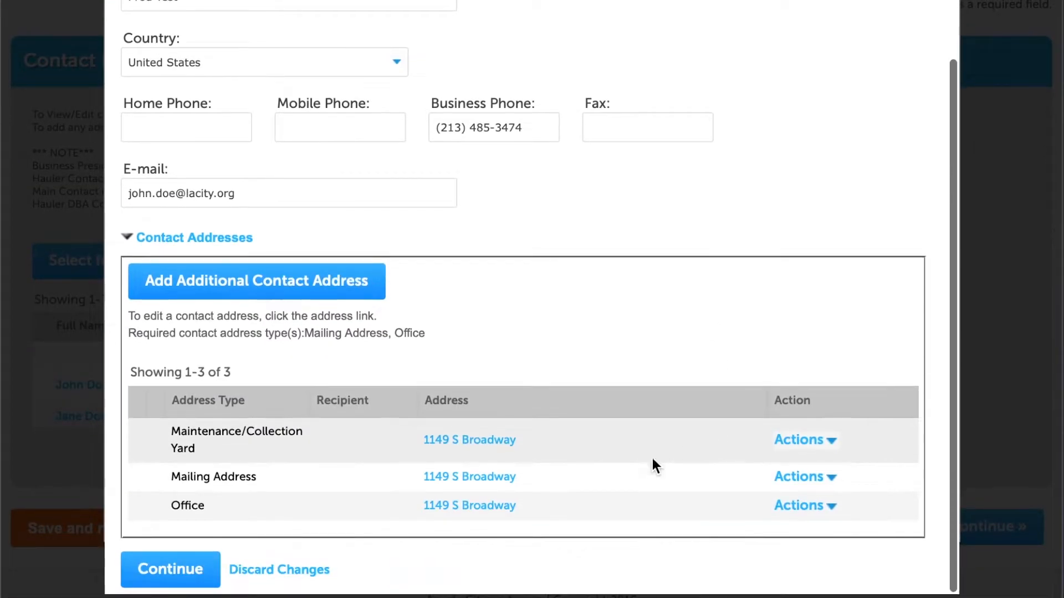
{"action": "left_click", "coordinate": [174, 576]}
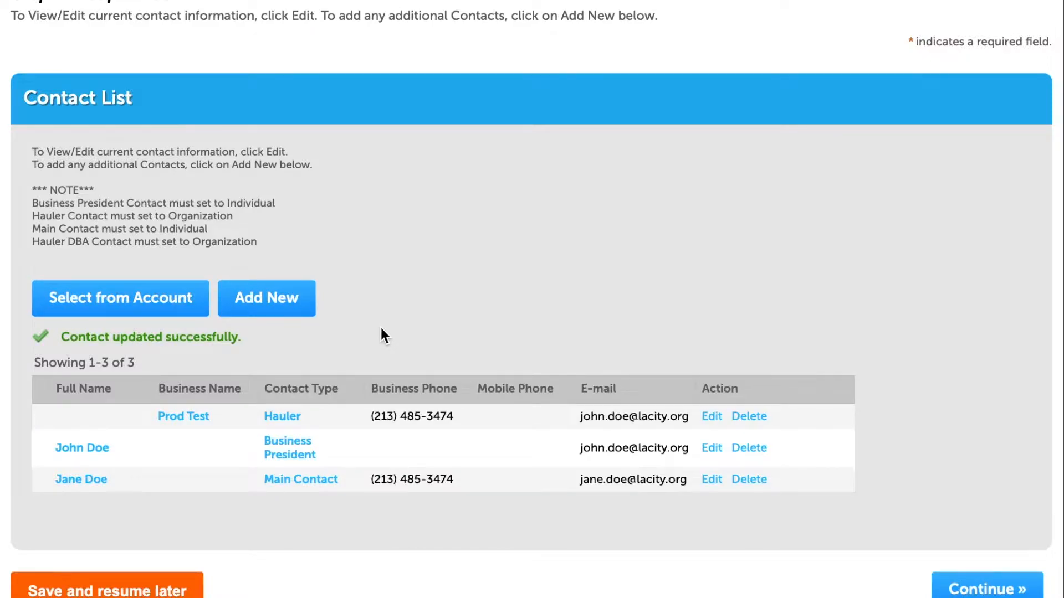
Add a new contact of type Business President
{"action": "left_click", "coordinate": [304, 302]}
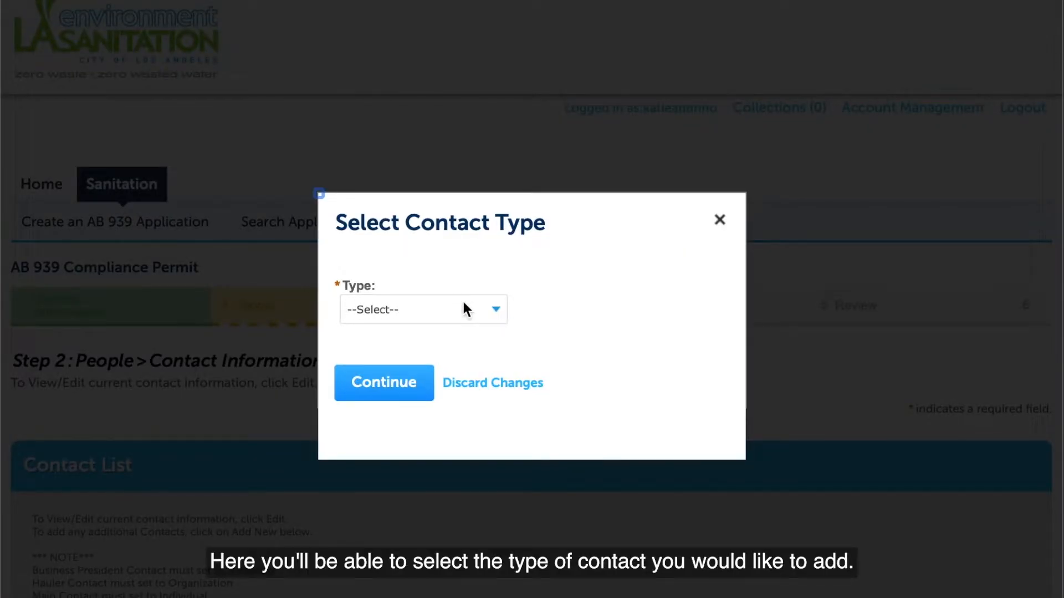
{"action": "left_click", "coordinate": [465, 309]}
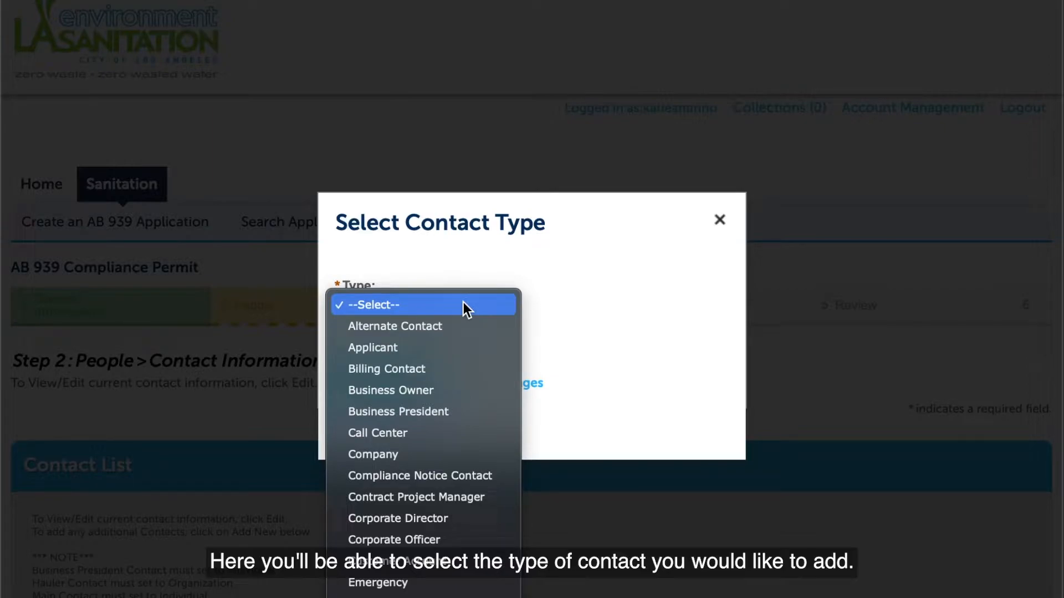
{"action": "left_click", "coordinate": [441, 411]}
{"action": "left_click", "coordinate": [398, 387]}
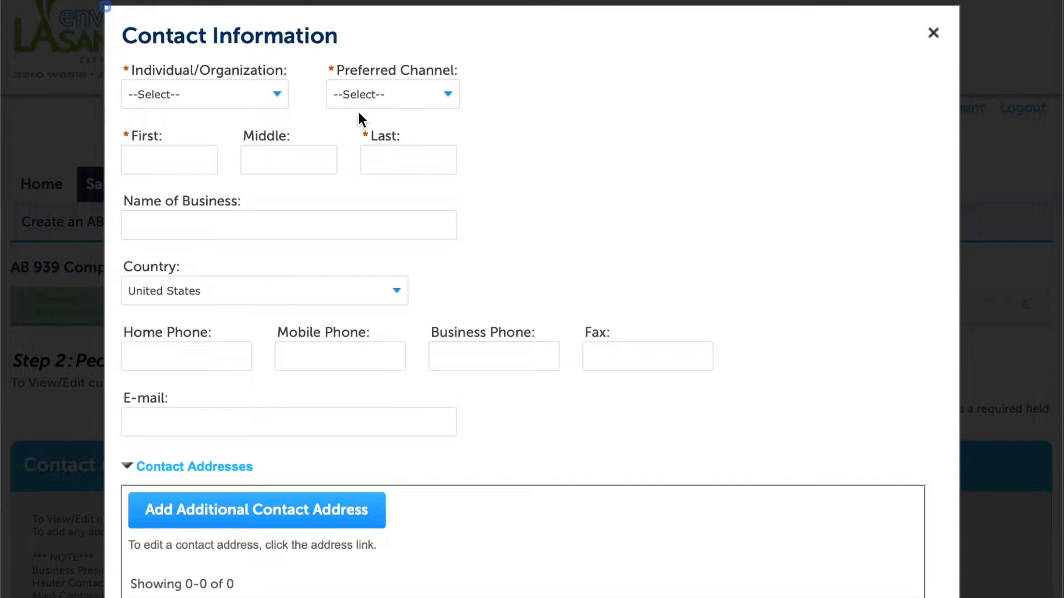
Mark the new contact as an Individual with Email as the preferred channel
{"action": "left_click", "coordinate": [252, 99]}
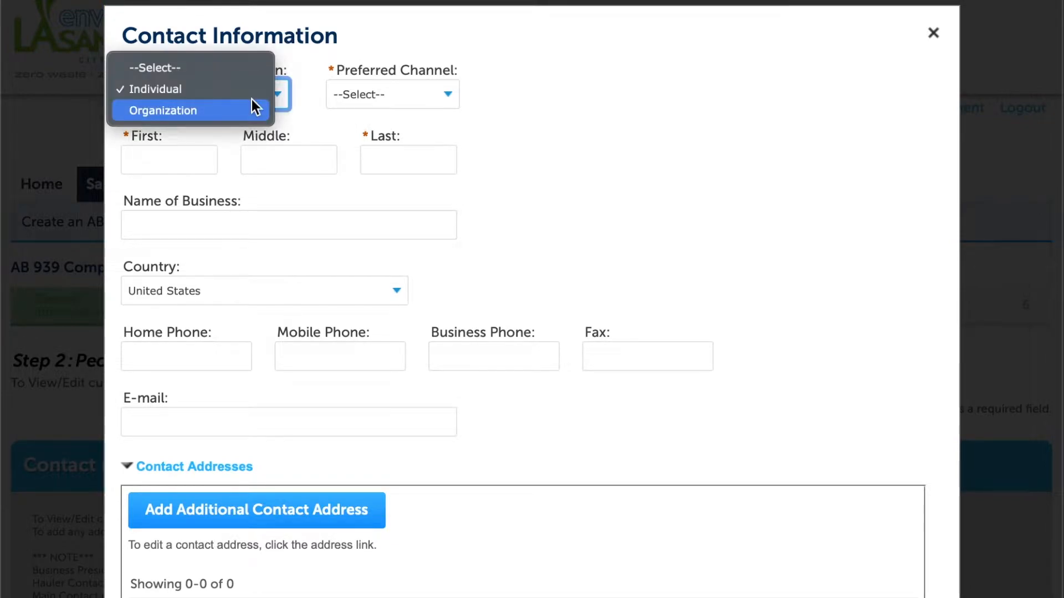
{"action": "left_click", "coordinate": [222, 86]}
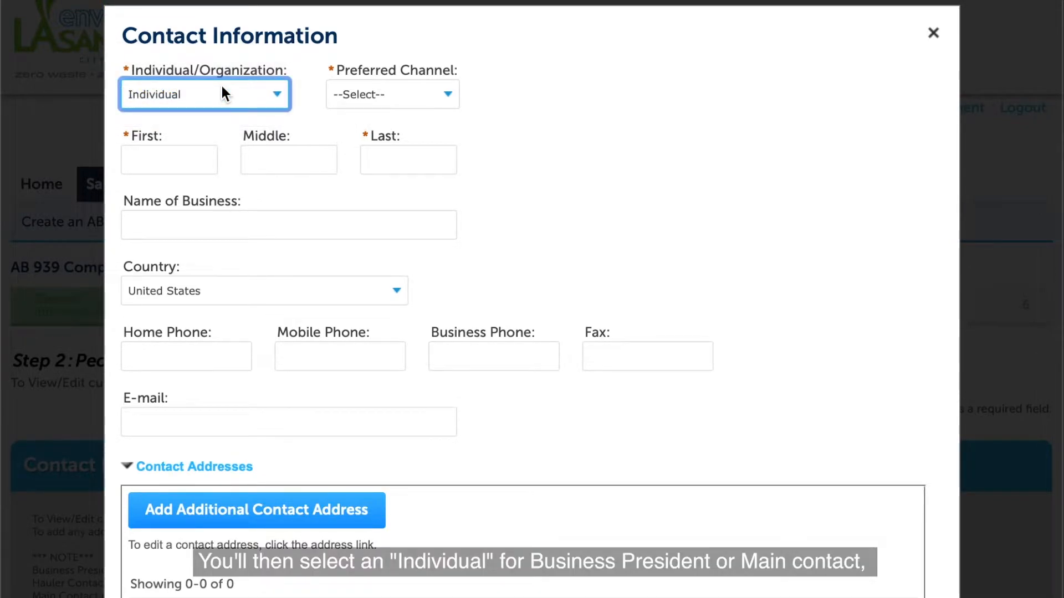
{"action": "left_click", "coordinate": [631, 130]}
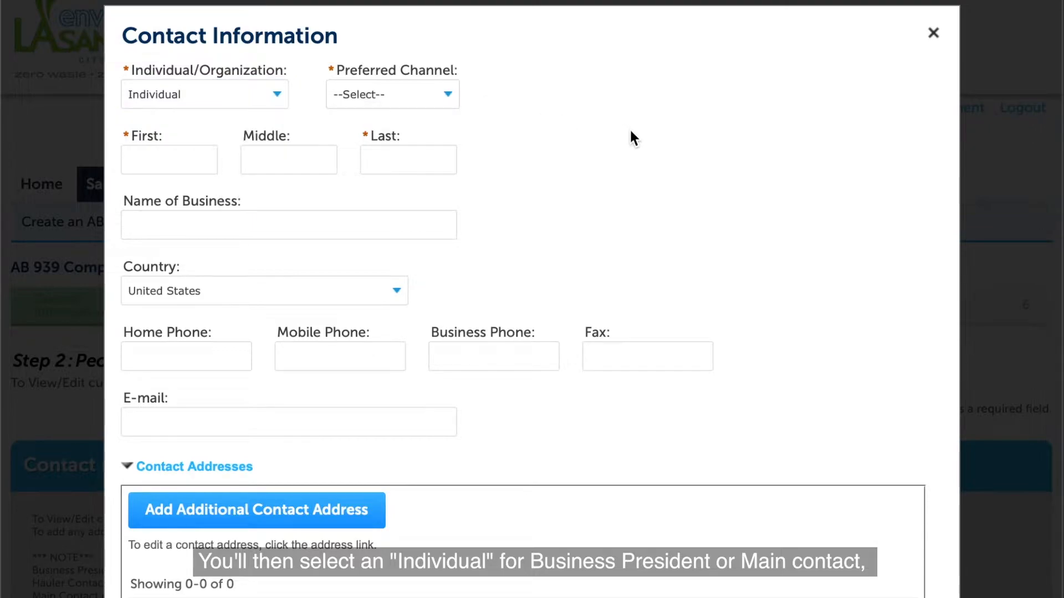
{"action": "left_click", "coordinate": [443, 96]}
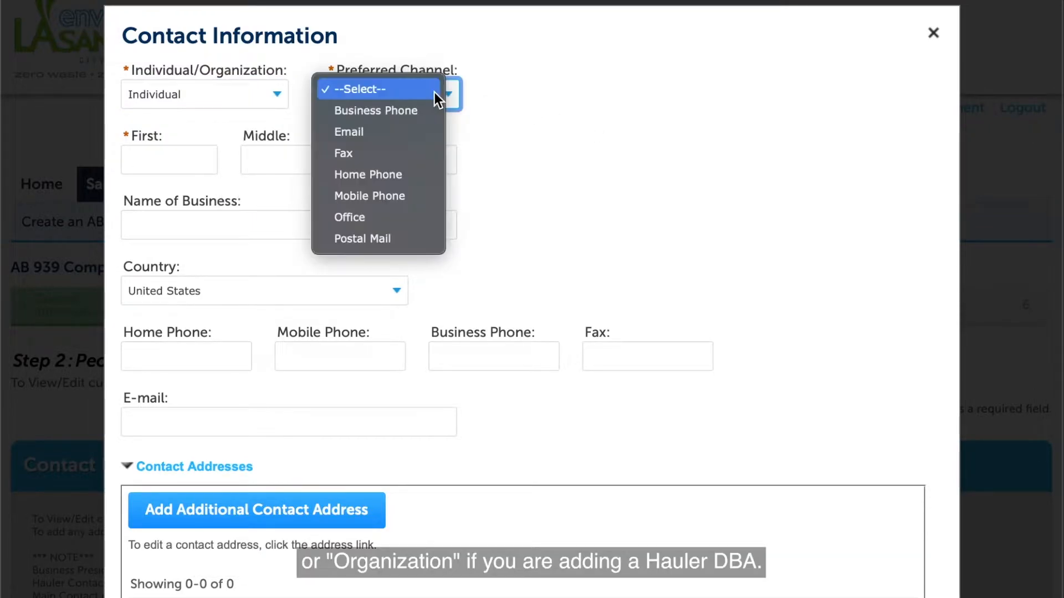
{"action": "left_click", "coordinate": [419, 131]}
Enter the contact's first name, last name and home phone, then add it to the list
{"action": "left_click", "coordinate": [189, 162]}
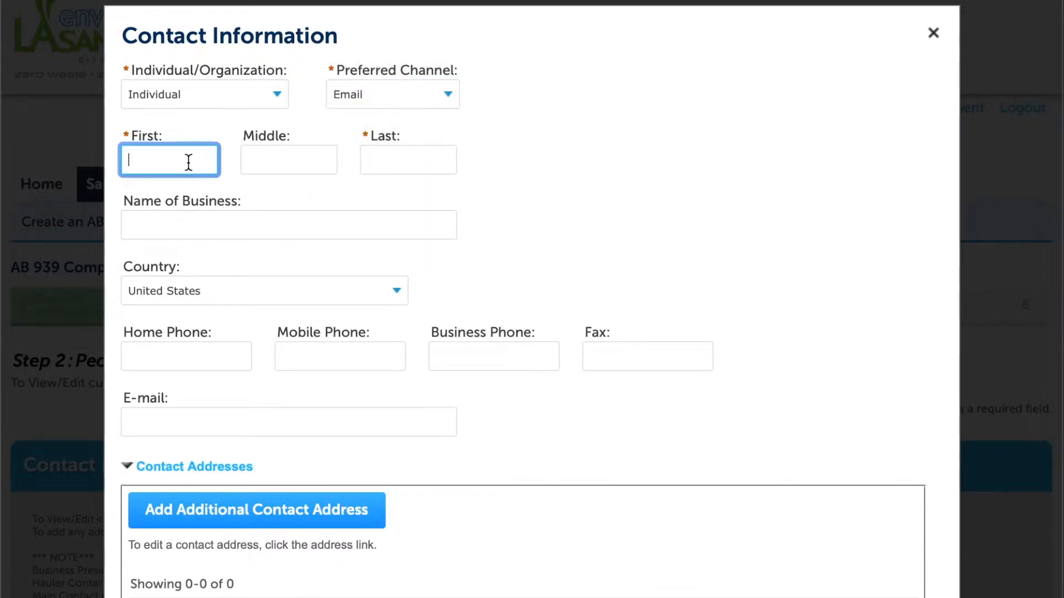
{"action": "type", "text": "Jane"}
{"action": "key", "text": "Tab"}
{"action": "key", "text": "Tab"}
{"action": "type", "text": "Doe"}
{"action": "key", "text": "Tab"}
{"action": "key", "text": "Tab"}
{"action": "key", "text": "Tab"}
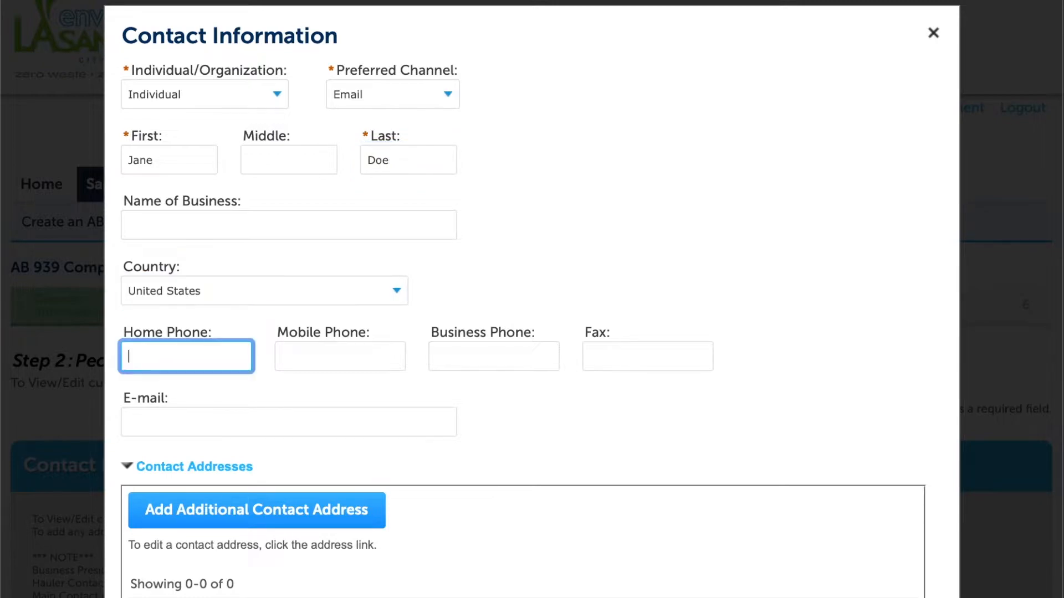
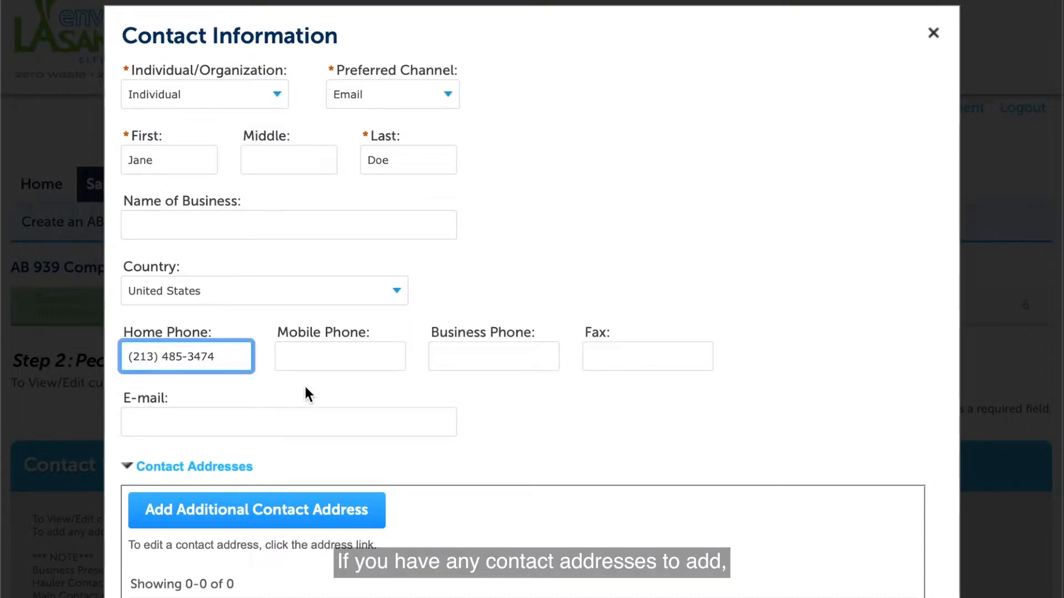
{"action": "left_click", "coordinate": [572, 452]}
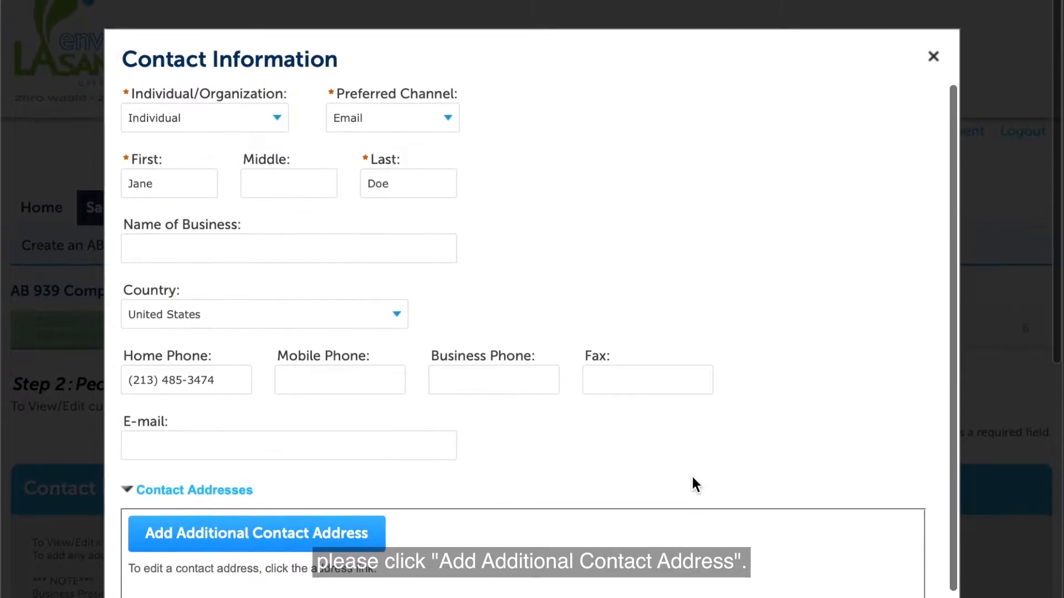
{"action": "scroll", "coordinate": [693, 482], "scroll_direction": "down", "scroll_amount": 2}
{"action": "scroll", "coordinate": [692, 485], "scroll_direction": "down", "scroll_amount": 4}
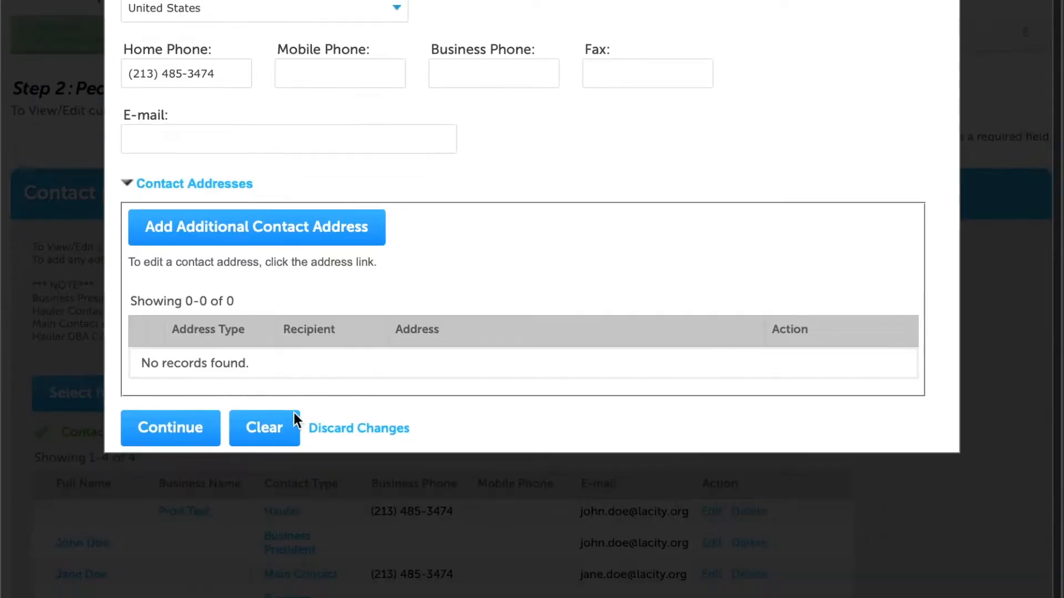
{"action": "left_click", "coordinate": [181, 429]}
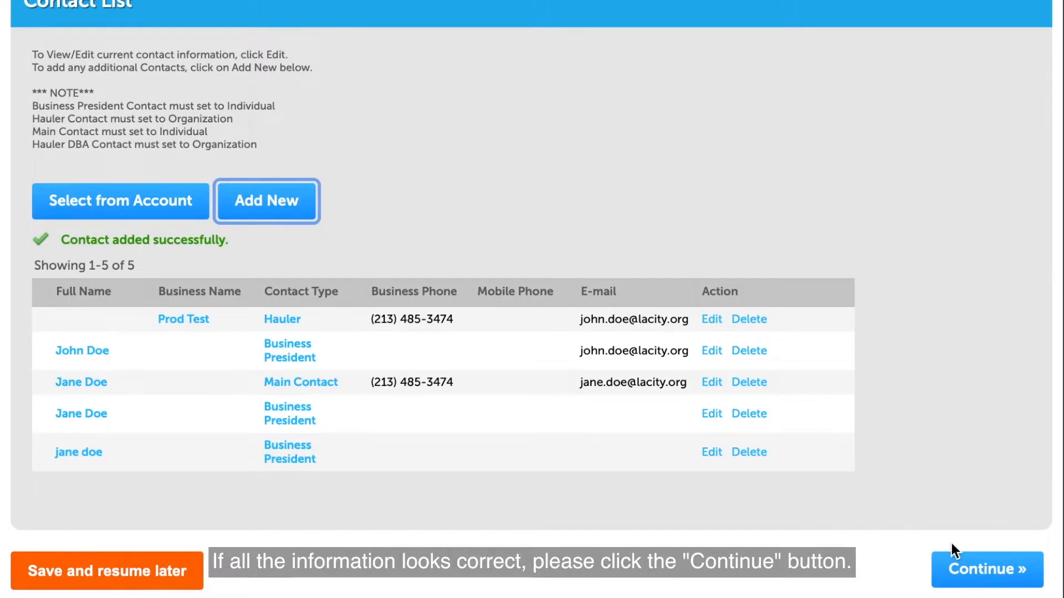
Continue past the five-contact People step to Permit Information
{"action": "left_click", "coordinate": [976, 576]}
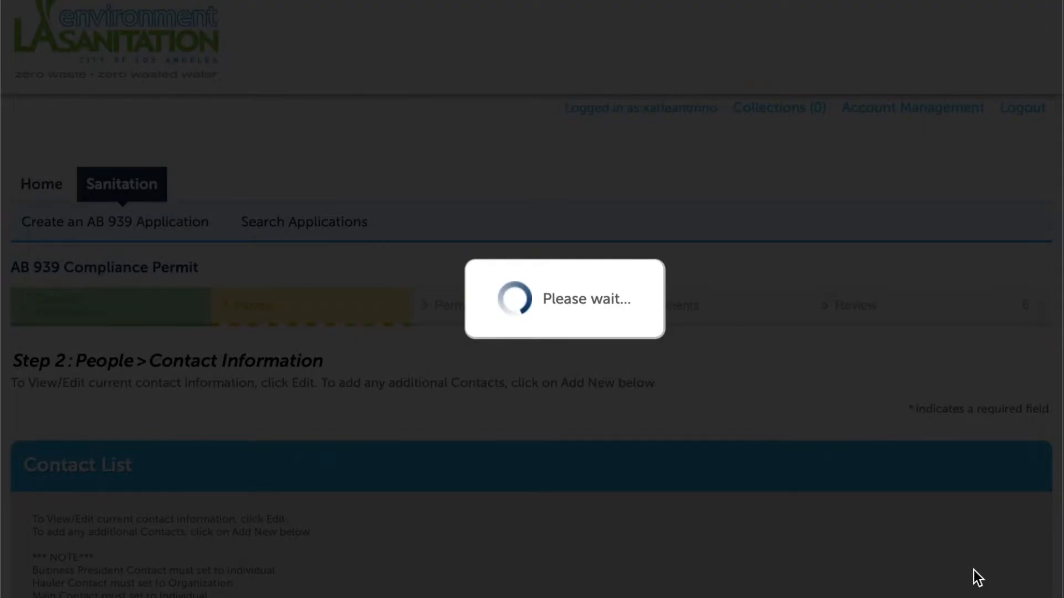
Dismiss the C&D Contractor help, check C&D Waste Hauler, and enter 2 trucks hauling in Los Angeles
{"action": "scroll", "coordinate": [808, 430], "scroll_direction": "down", "scroll_amount": 5}
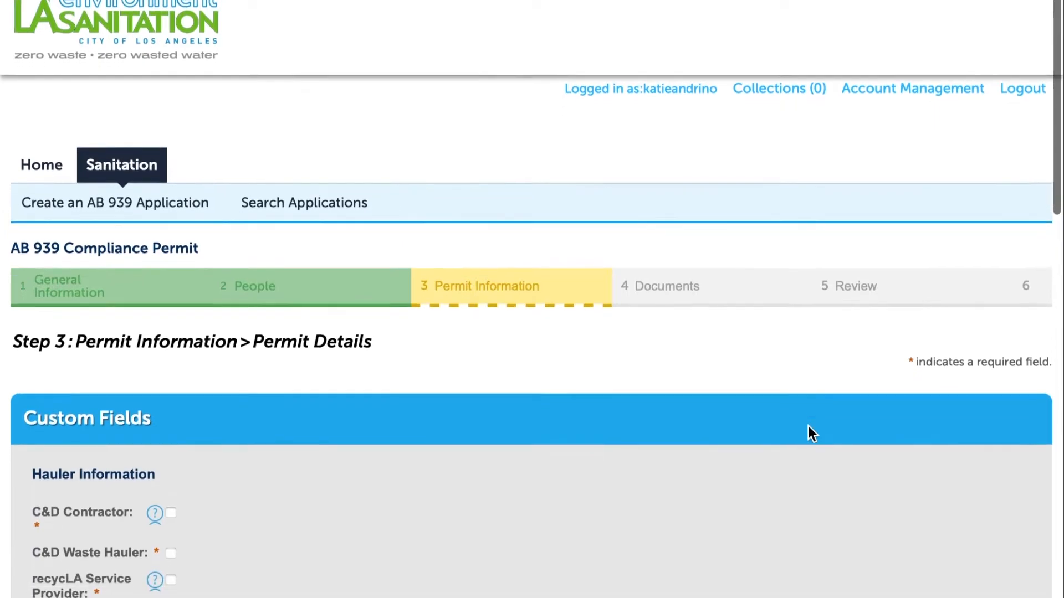
{"action": "scroll", "coordinate": [809, 434], "scroll_direction": "down", "scroll_amount": 3}
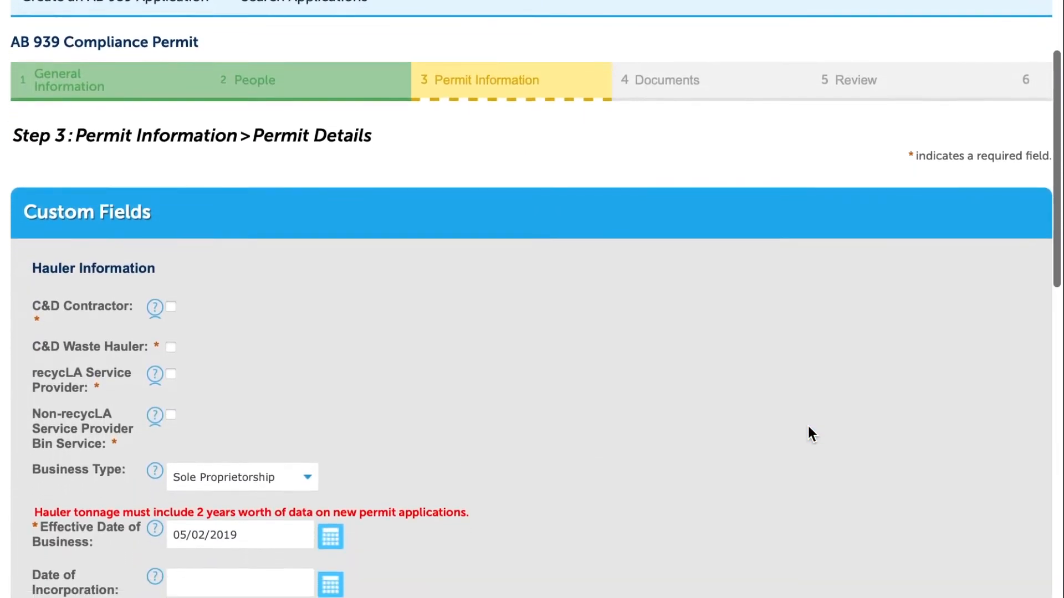
{"action": "scroll", "coordinate": [808, 427], "scroll_direction": "down", "scroll_amount": 2}
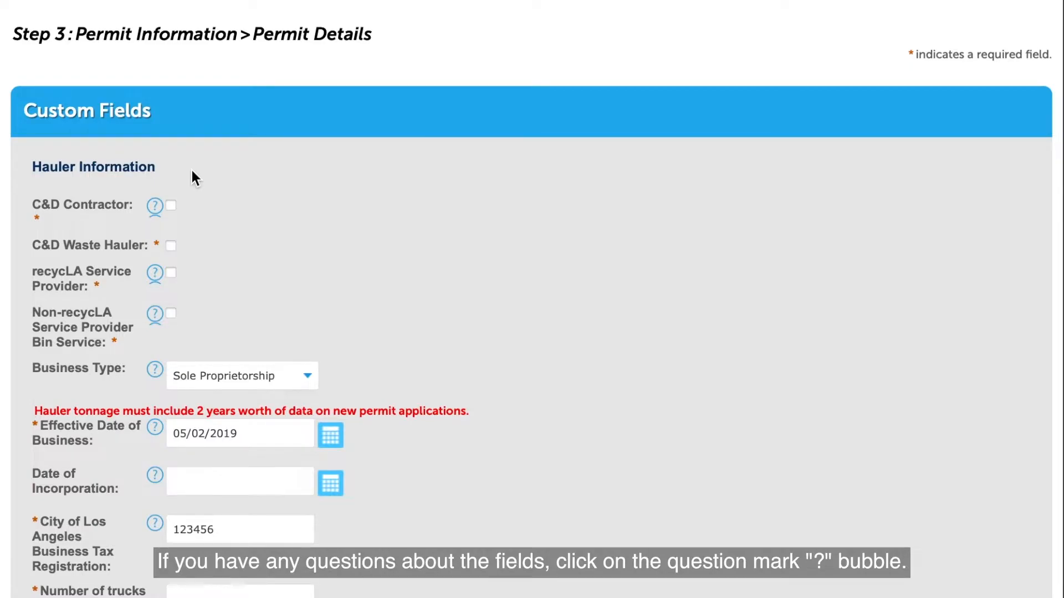
{"action": "left_click", "coordinate": [155, 207]}
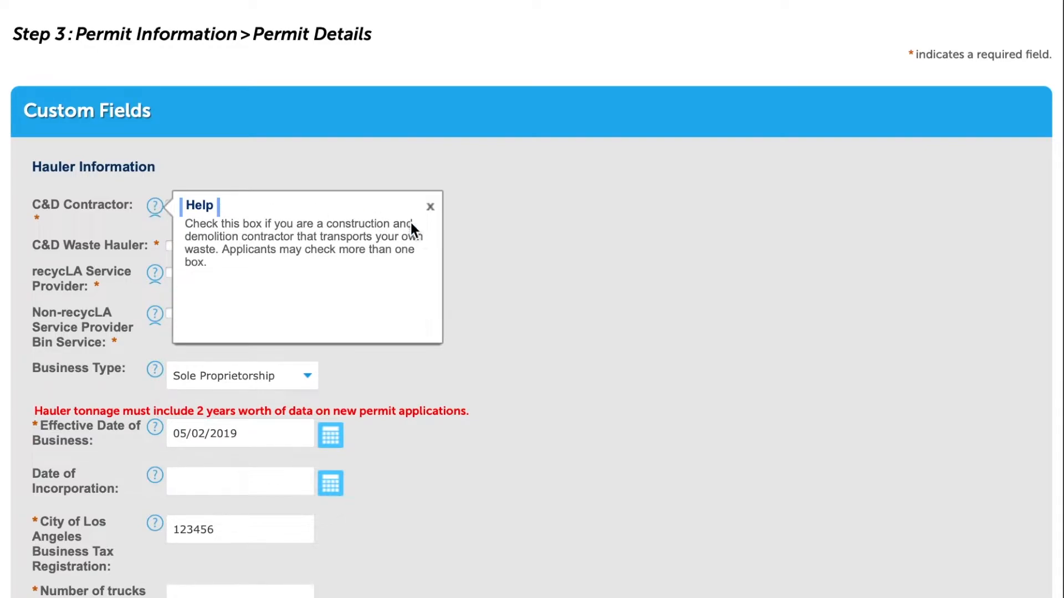
{"action": "left_click", "coordinate": [430, 207]}
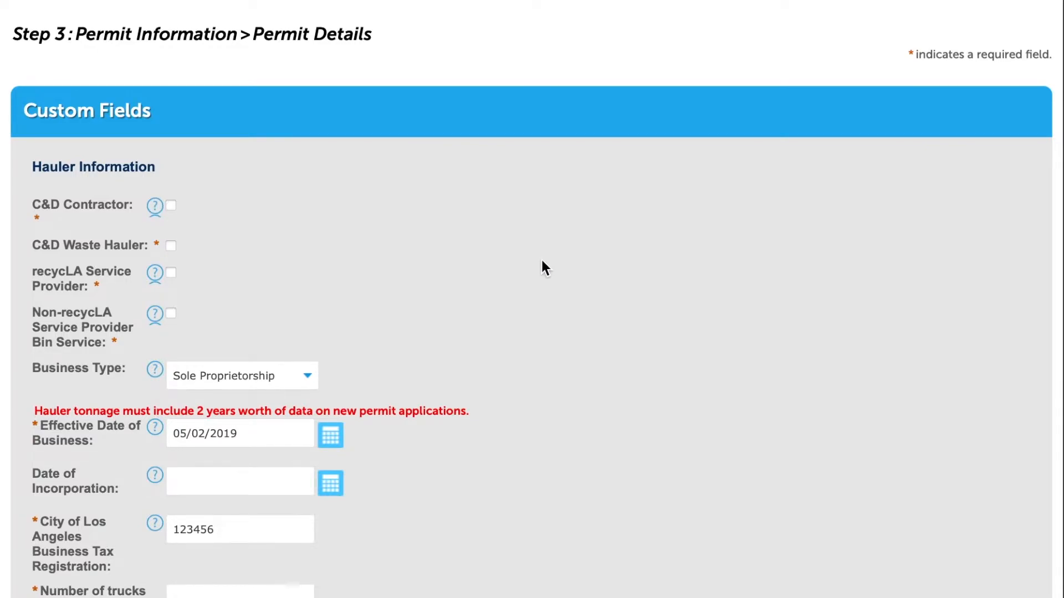
{"action": "left_click", "coordinate": [173, 245]}
{"action": "scroll", "coordinate": [381, 186], "scroll_direction": "down", "scroll_amount": 3}
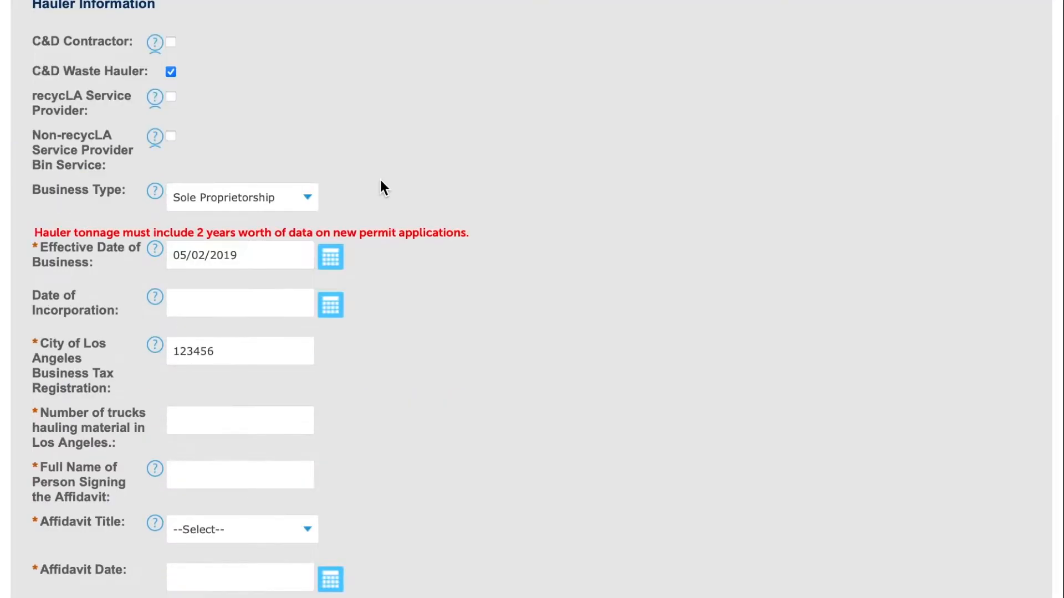
{"action": "scroll", "coordinate": [440, 429], "scroll_direction": "down", "scroll_amount": 2}
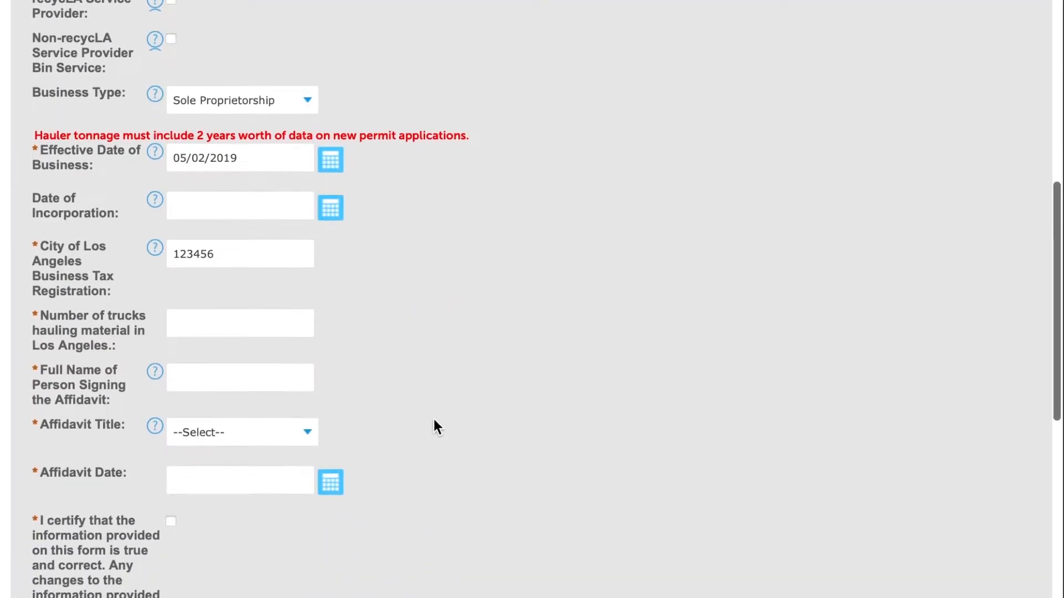
{"action": "left_click", "coordinate": [229, 314]}
{"action": "type", "text": "2"}
{"action": "left_click", "coordinate": [256, 377]}
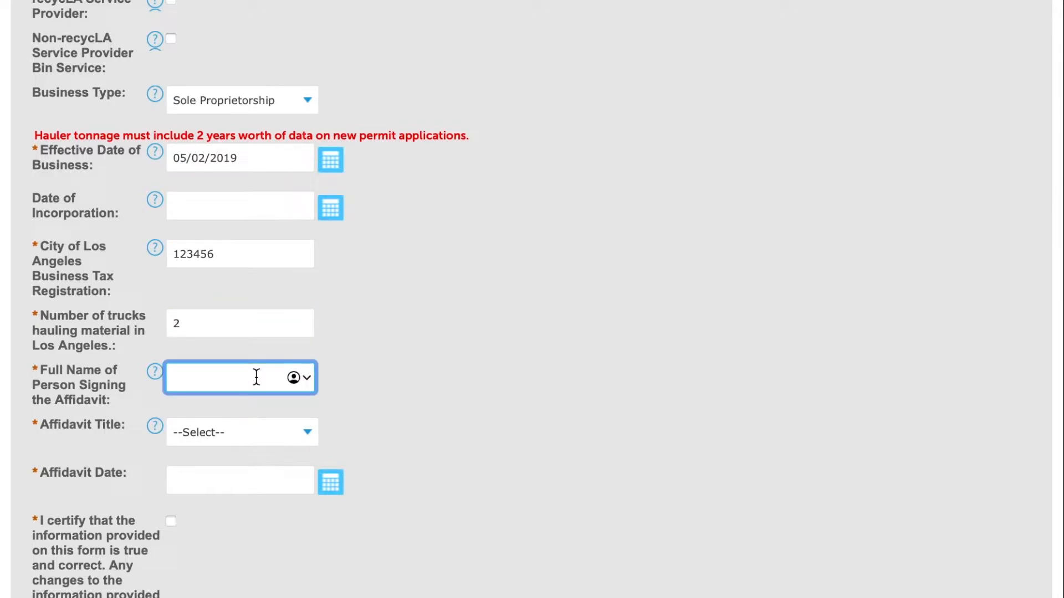
Sign the affidavit with the signer's full name, title Owner, and date 03/30/2022
{"action": "scroll", "coordinate": [256, 377], "scroll_direction": "down", "scroll_amount": 5}
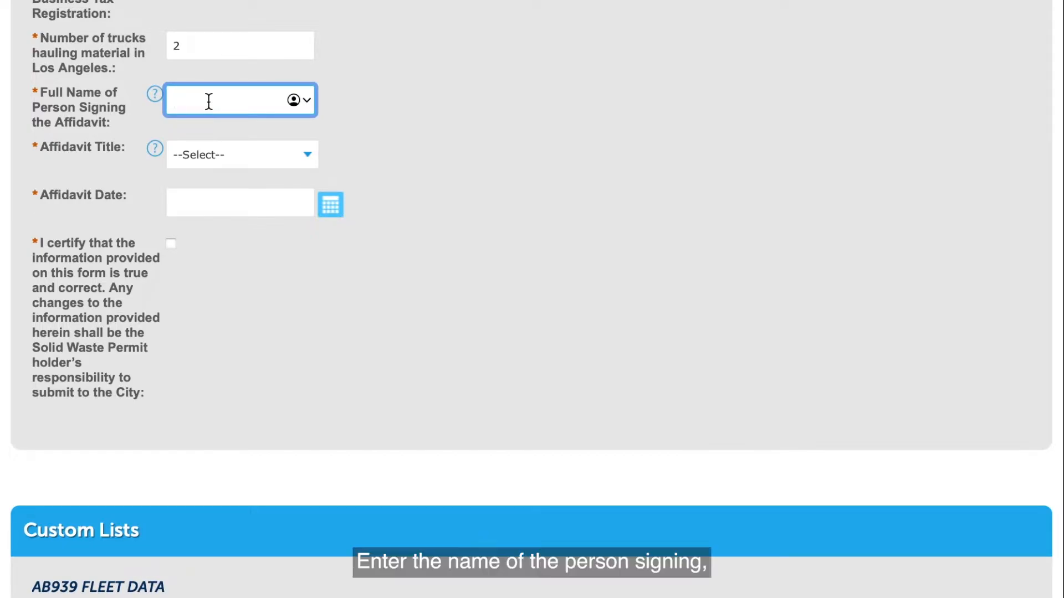
{"action": "type", "text": "John Doe"}
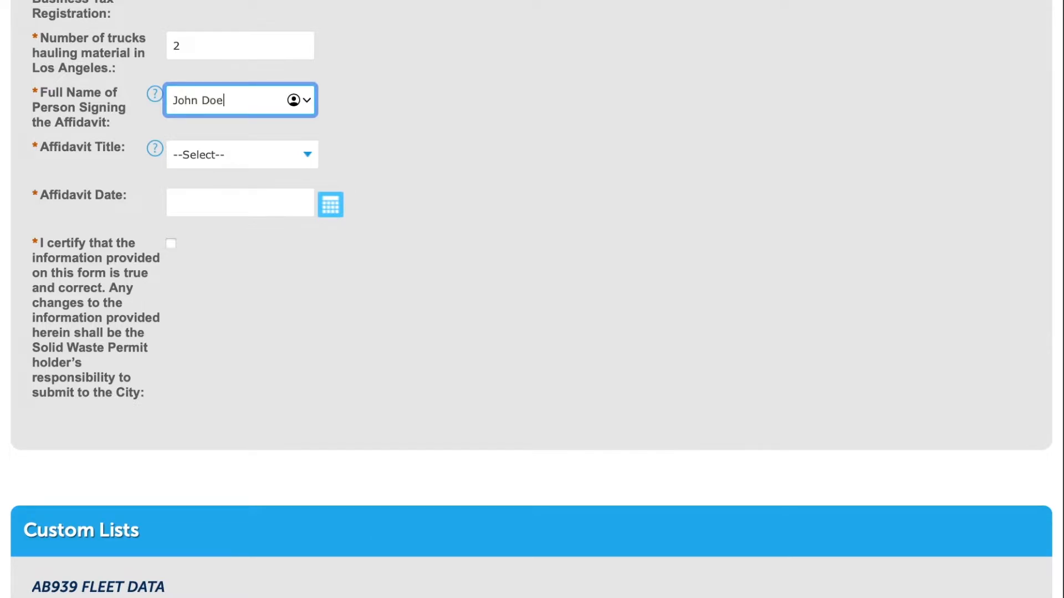
{"action": "key", "text": "Tab"}
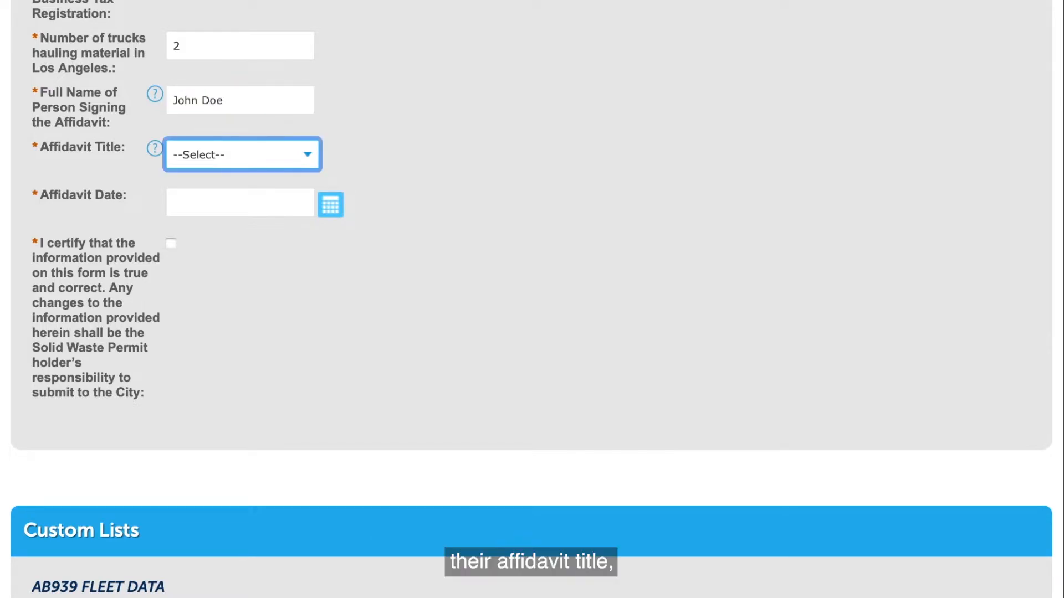
{"action": "key", "text": "o"}
{"action": "key", "text": "Tab"}
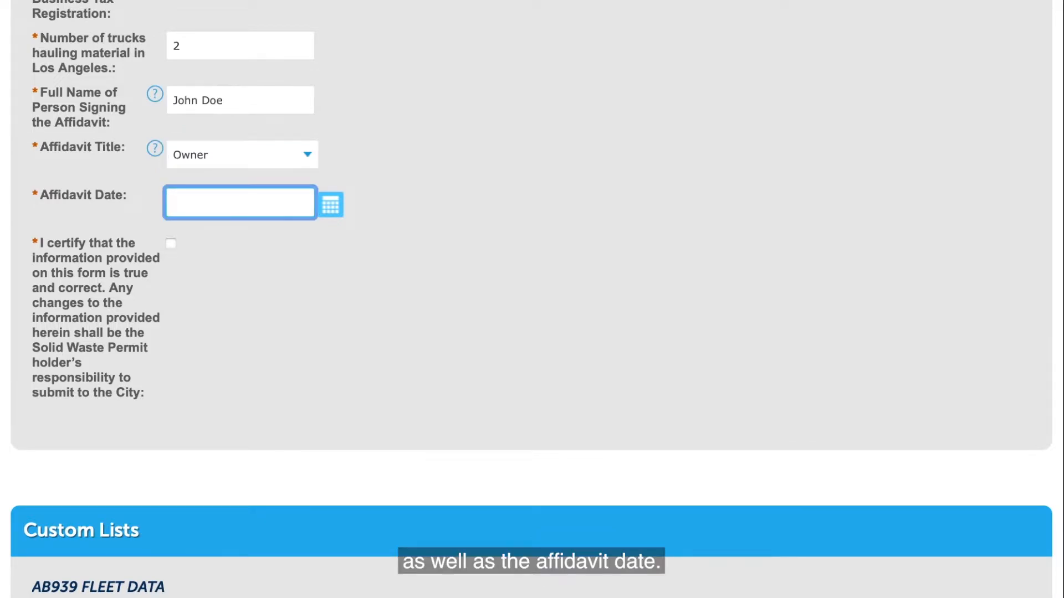
{"action": "left_click", "coordinate": [237, 204]}
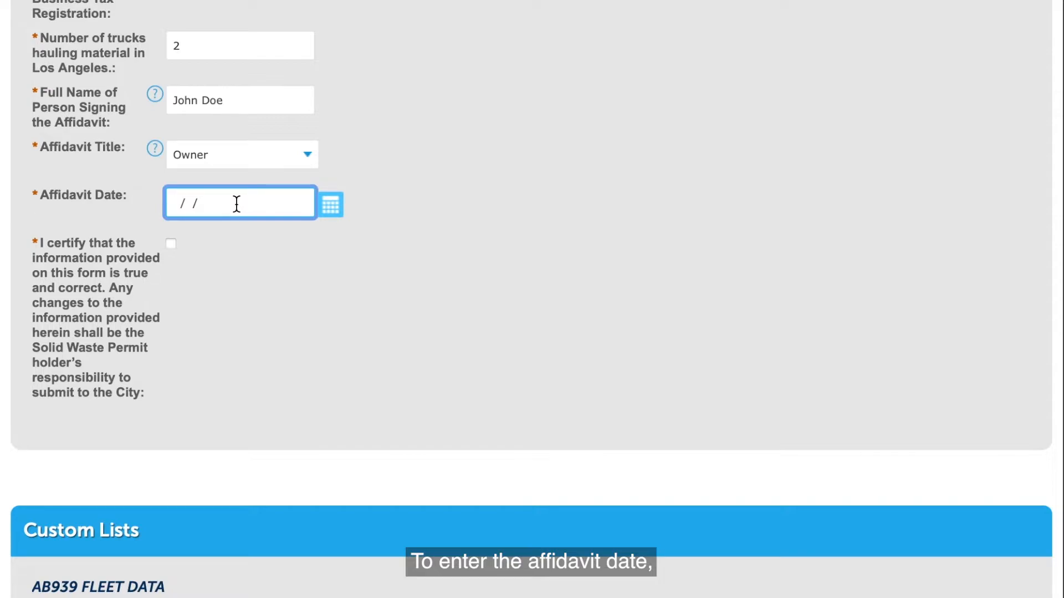
{"action": "left_click", "coordinate": [331, 210]}
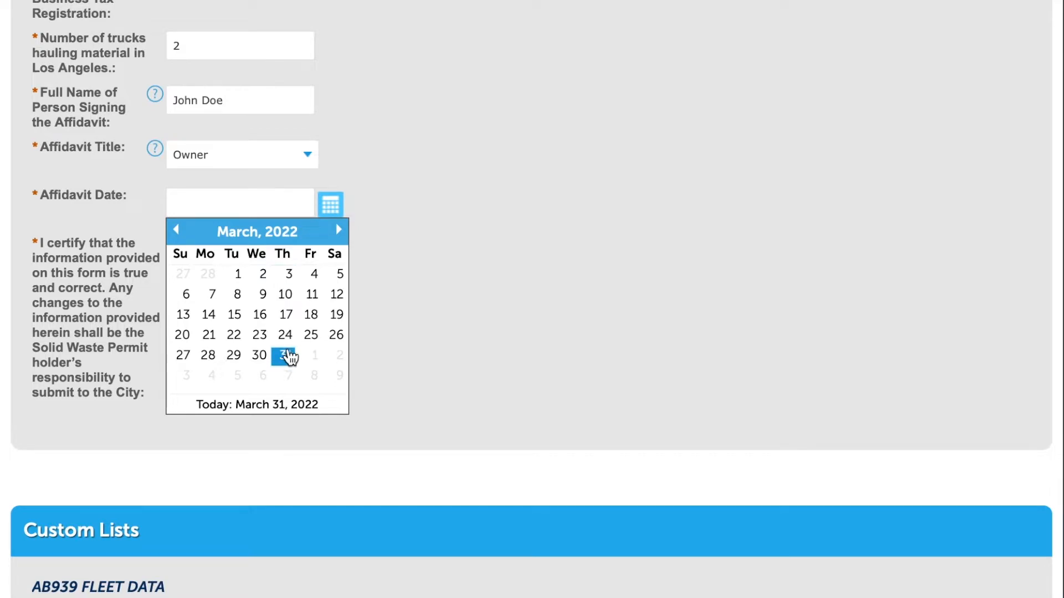
{"action": "left_click", "coordinate": [258, 356]}
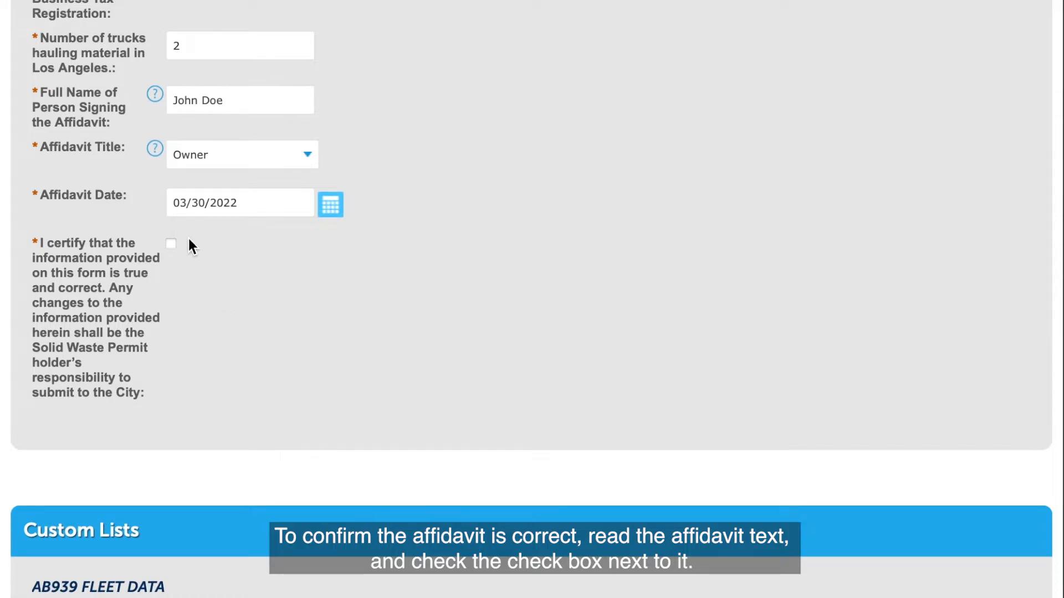
{"action": "scroll", "coordinate": [373, 341], "scroll_direction": "up", "scroll_amount": 1}
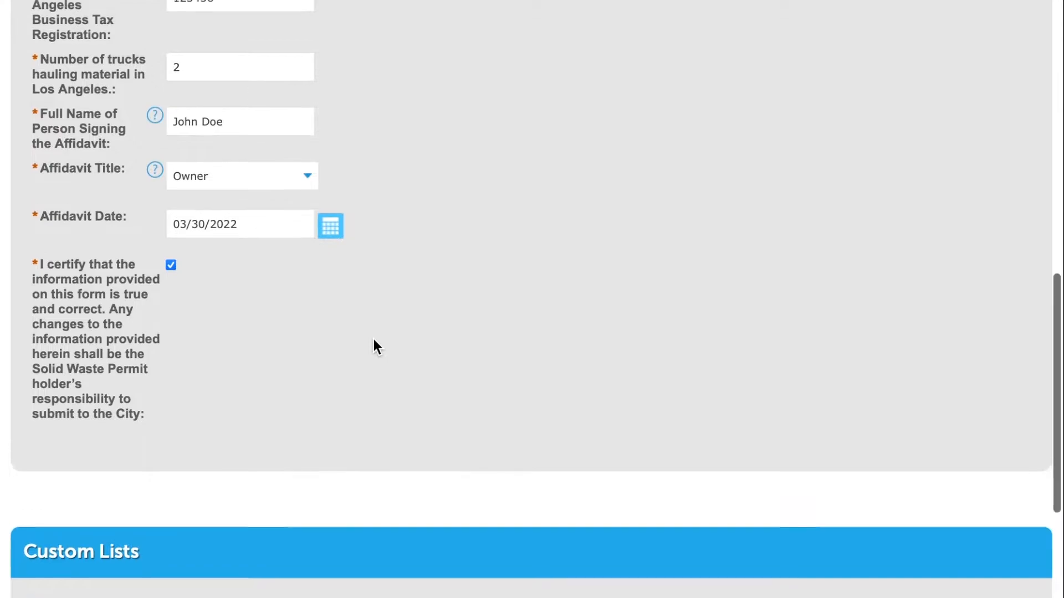
{"action": "scroll", "coordinate": [373, 341], "scroll_direction": "down", "scroll_amount": 7}
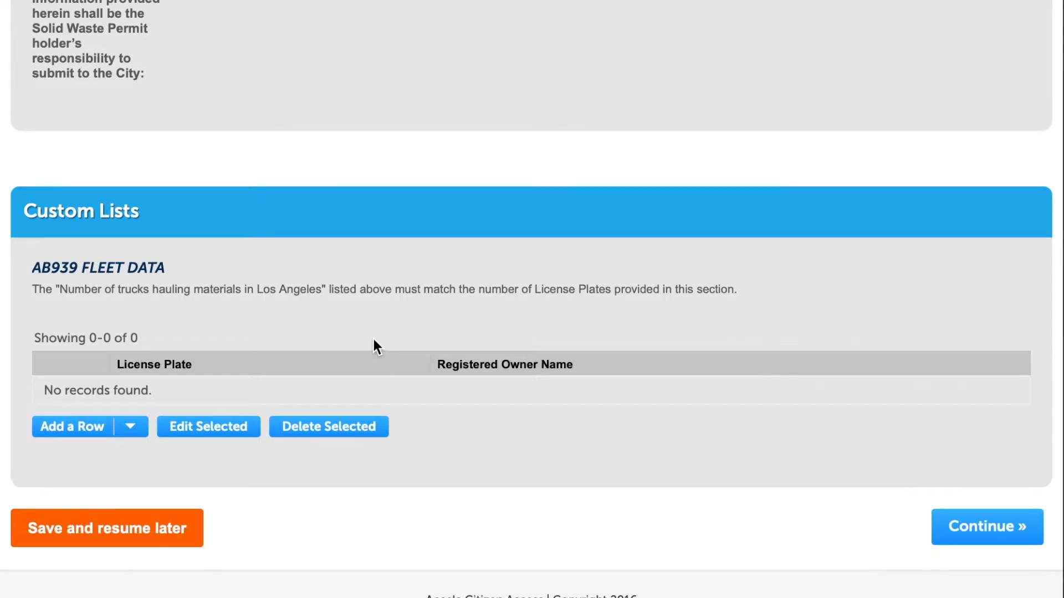
Add two fleet rows, plates 123456 and 246810, each with its registered owner's name
{"action": "left_click", "coordinate": [134, 433]}
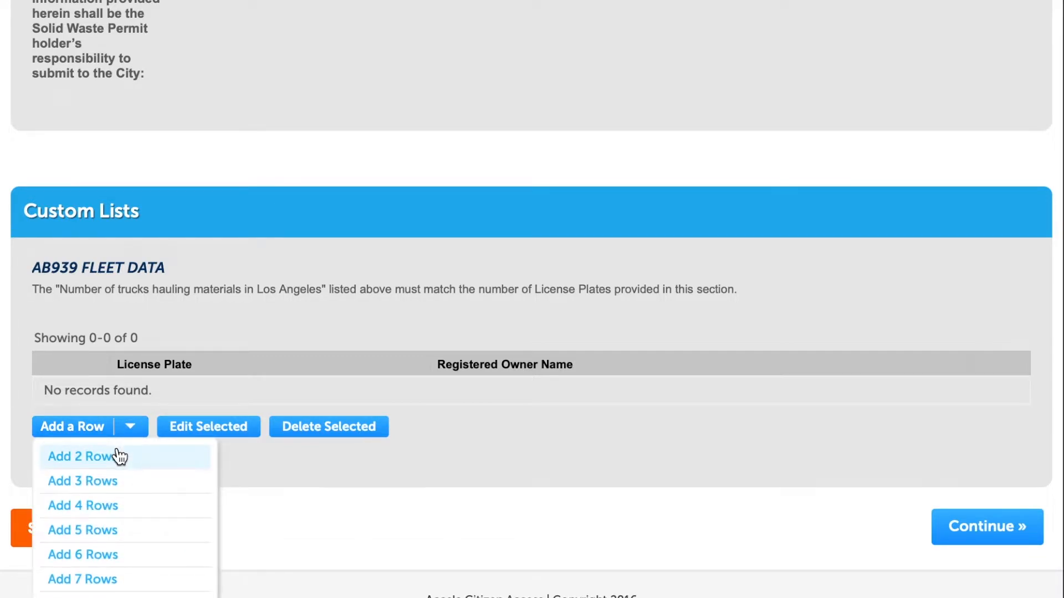
{"action": "left_click", "coordinate": [120, 456]}
{"action": "left_click", "coordinate": [216, 294]}
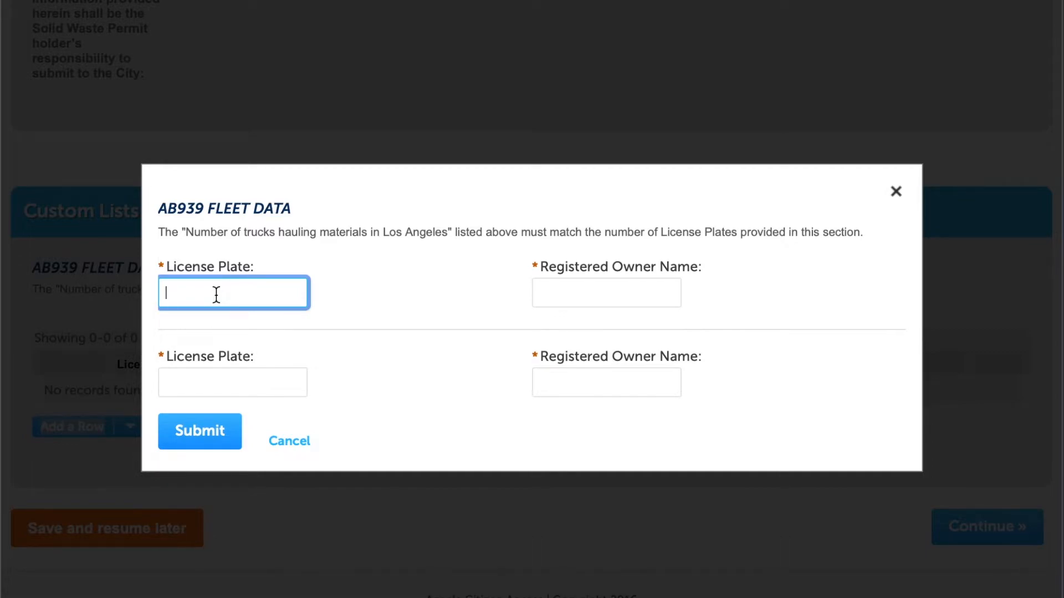
{"action": "type", "text": "123456"}
{"action": "key", "text": "Tab"}
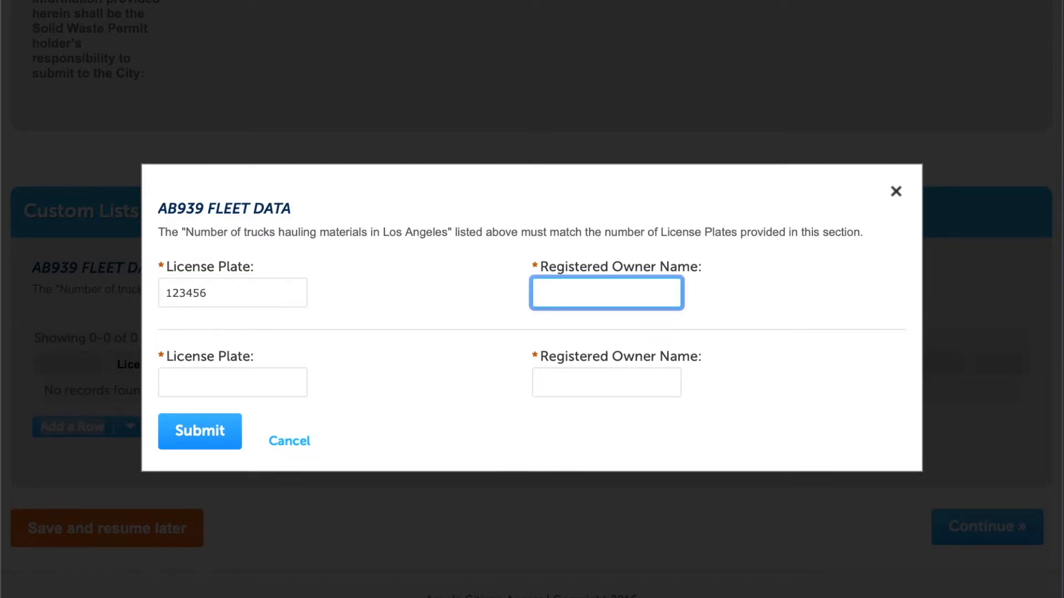
{"action": "type", "text": "John Doe"}
{"action": "key", "text": "Tab"}
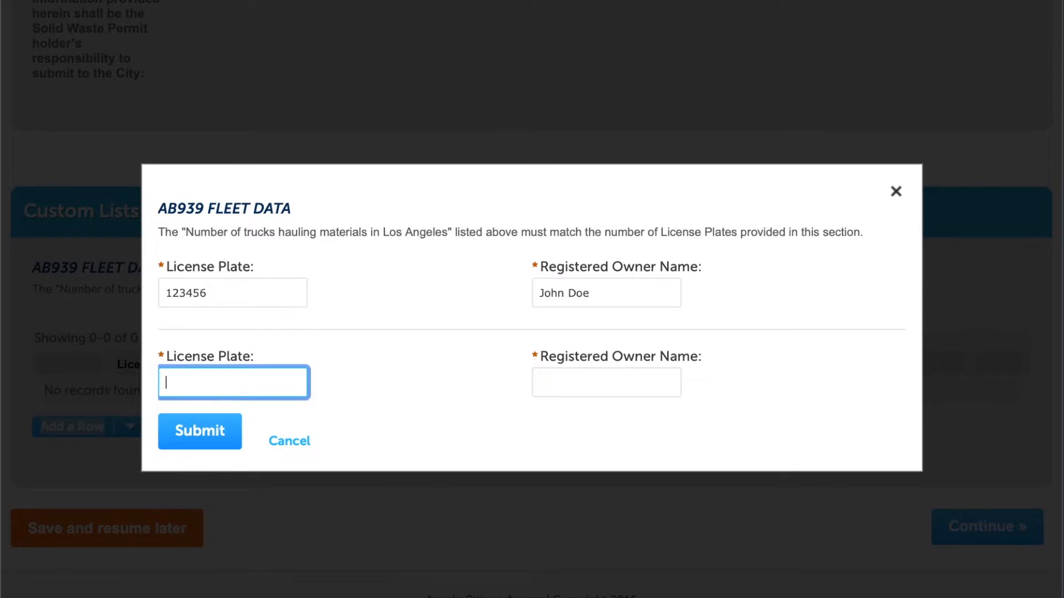
{"action": "type", "text": "246810"}
{"action": "key", "text": "Tab"}
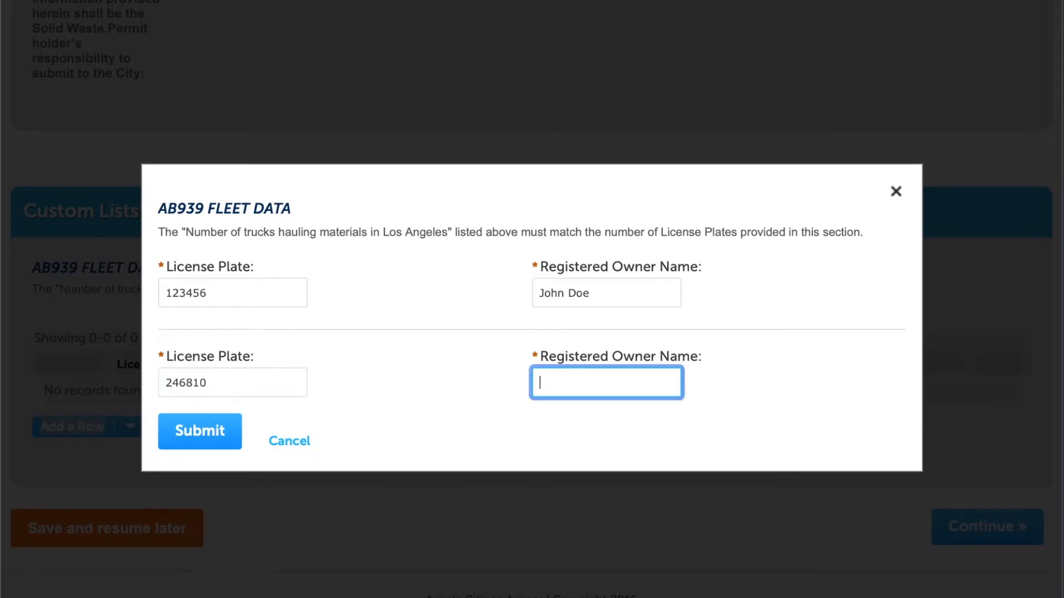
{"action": "type", "text": "Jane Doe"}
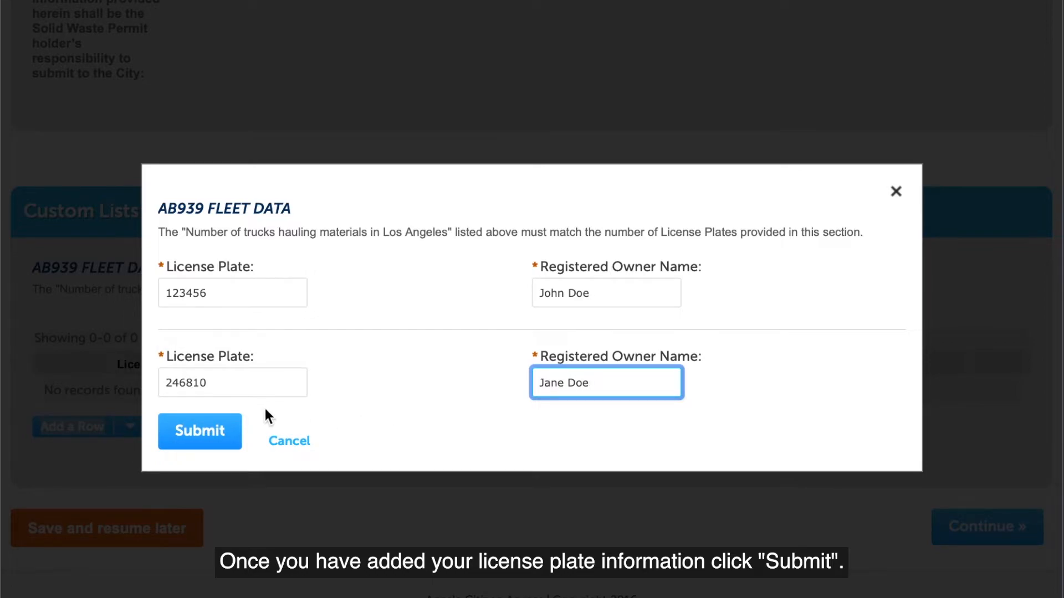
{"action": "left_click", "coordinate": [208, 432]}
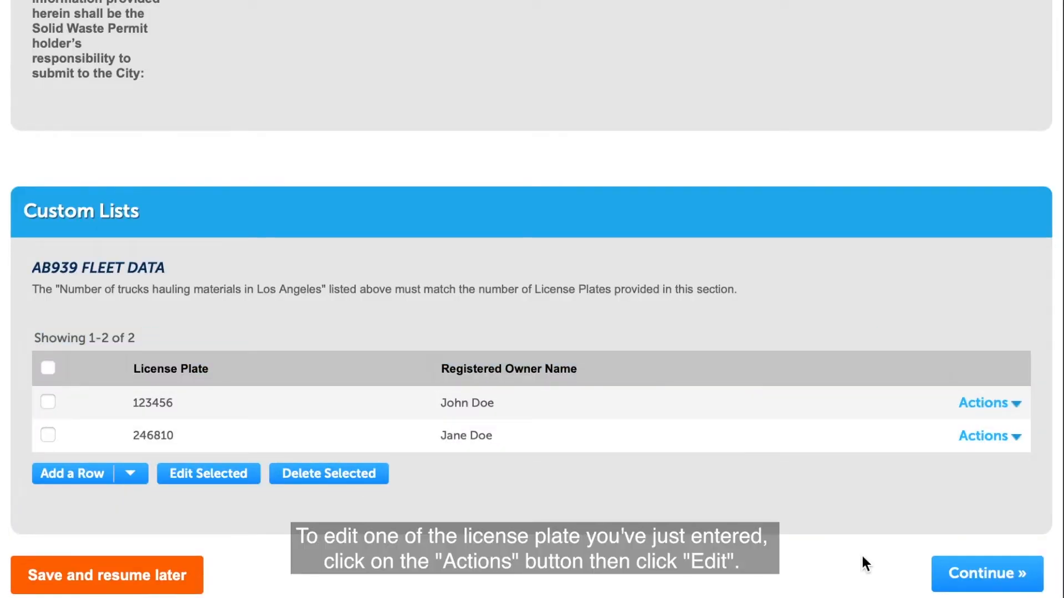
Re-save the first fleet entry unchanged through Actions > Edit
{"action": "left_click", "coordinate": [1006, 413]}
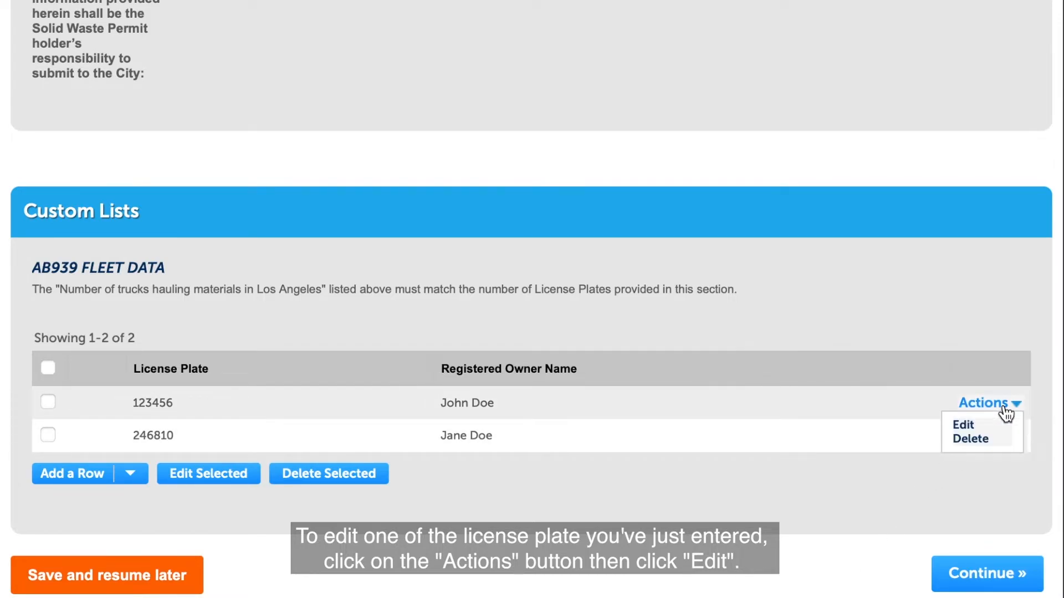
{"action": "left_click", "coordinate": [969, 425]}
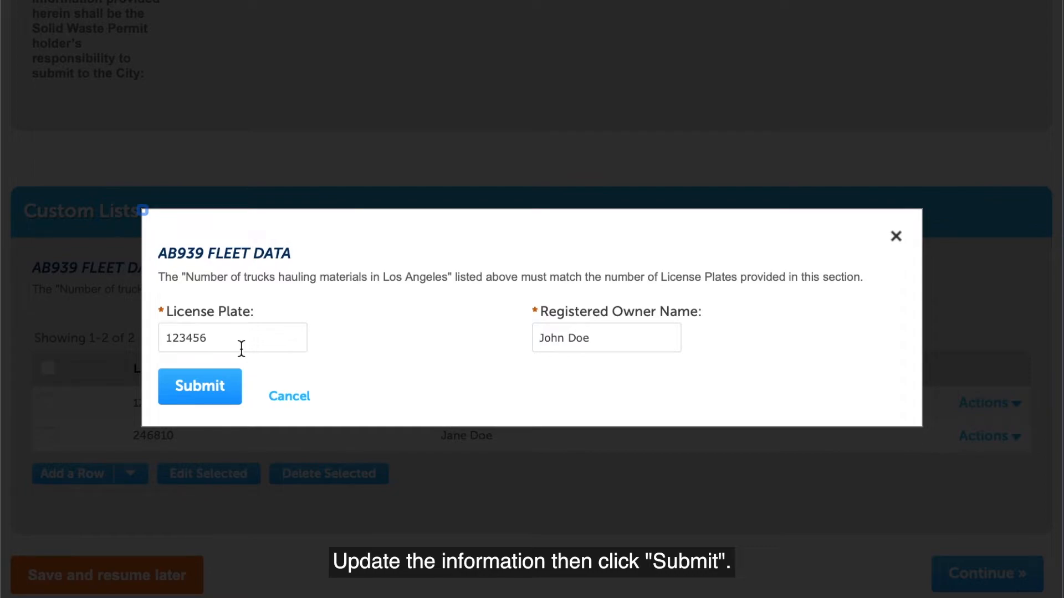
{"action": "left_click", "coordinate": [218, 396]}
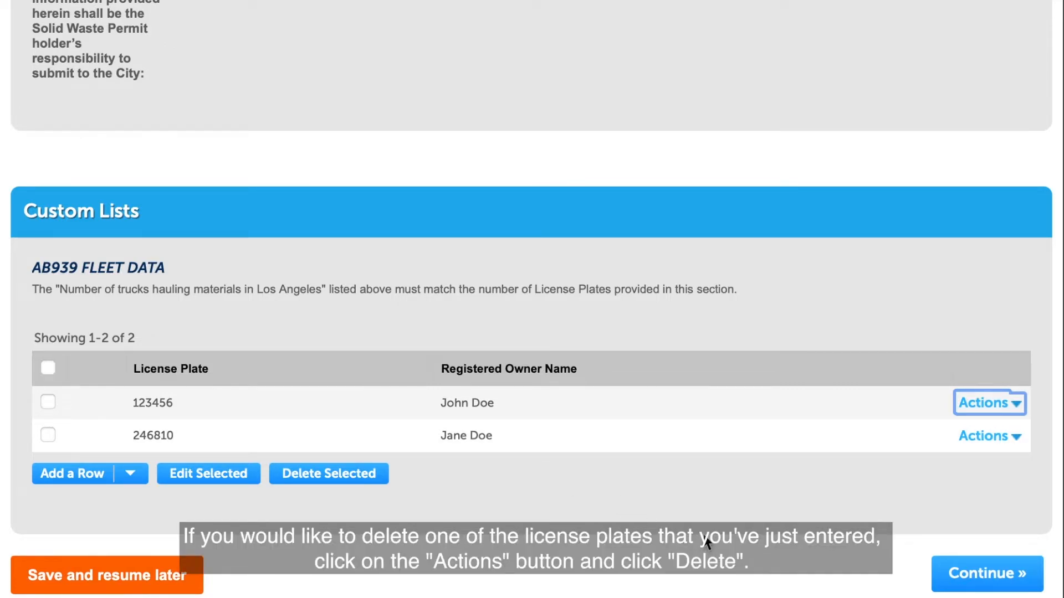
Show the first entry's Delete option without removing it, then continue to Documents
{"action": "left_click", "coordinate": [985, 404]}
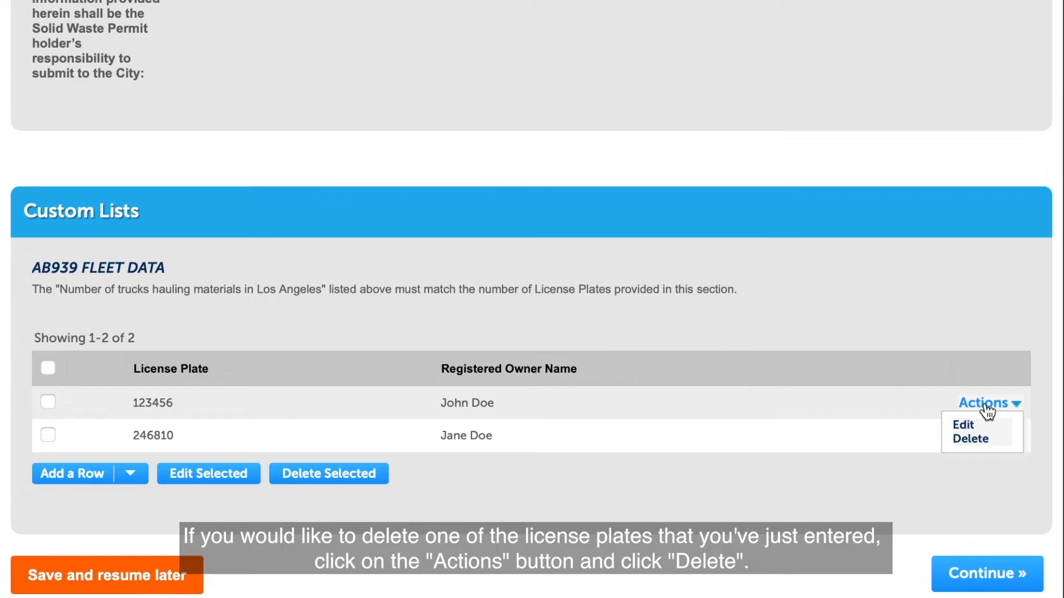
{"action": "left_click", "coordinate": [988, 439]}
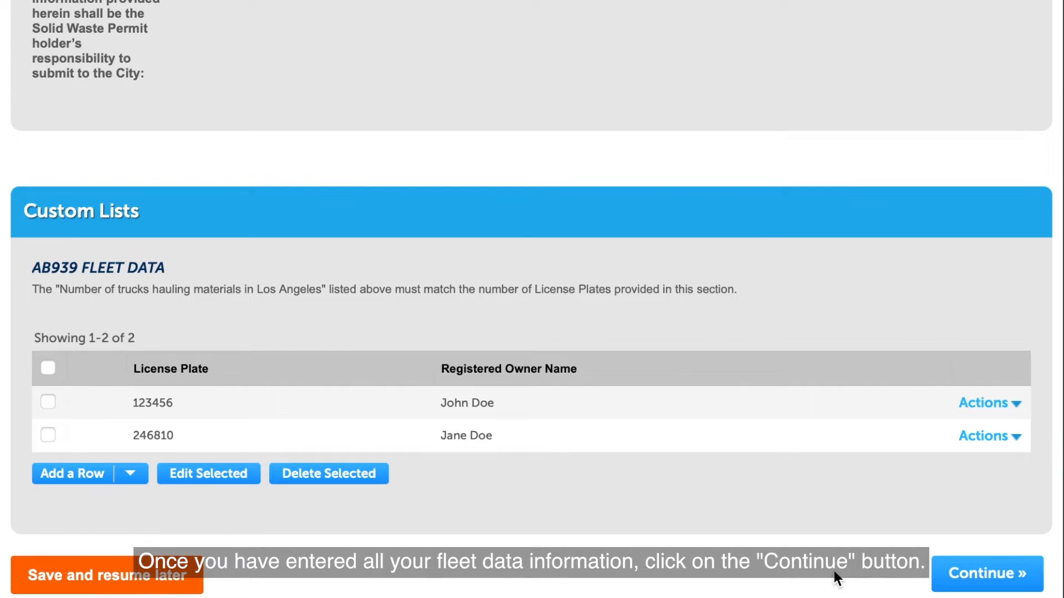
{"action": "left_click", "coordinate": [1001, 579]}
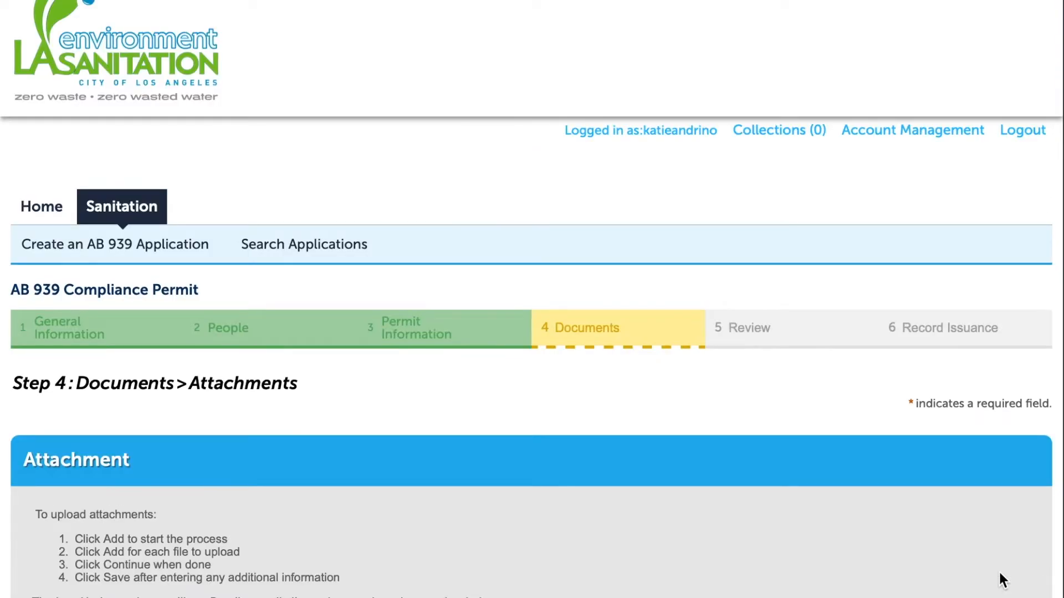
Upload AB939 Doc 1.docx as an attachment to 100%
{"action": "scroll", "coordinate": [1007, 566], "scroll_direction": "down", "scroll_amount": 5}
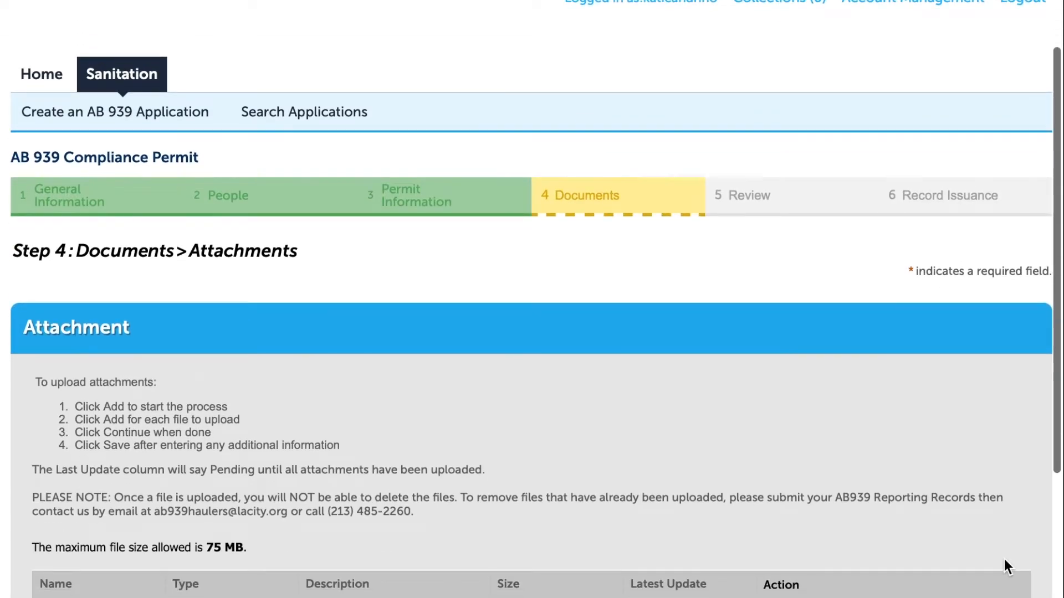
{"action": "scroll", "coordinate": [1006, 566], "scroll_direction": "down", "scroll_amount": 3}
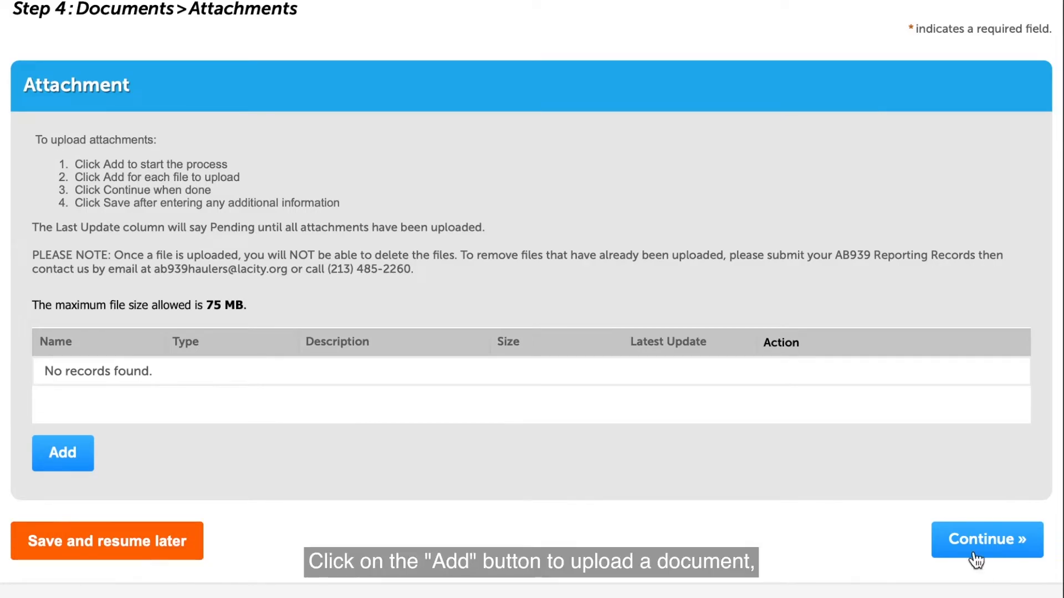
{"action": "left_click", "coordinate": [71, 456]}
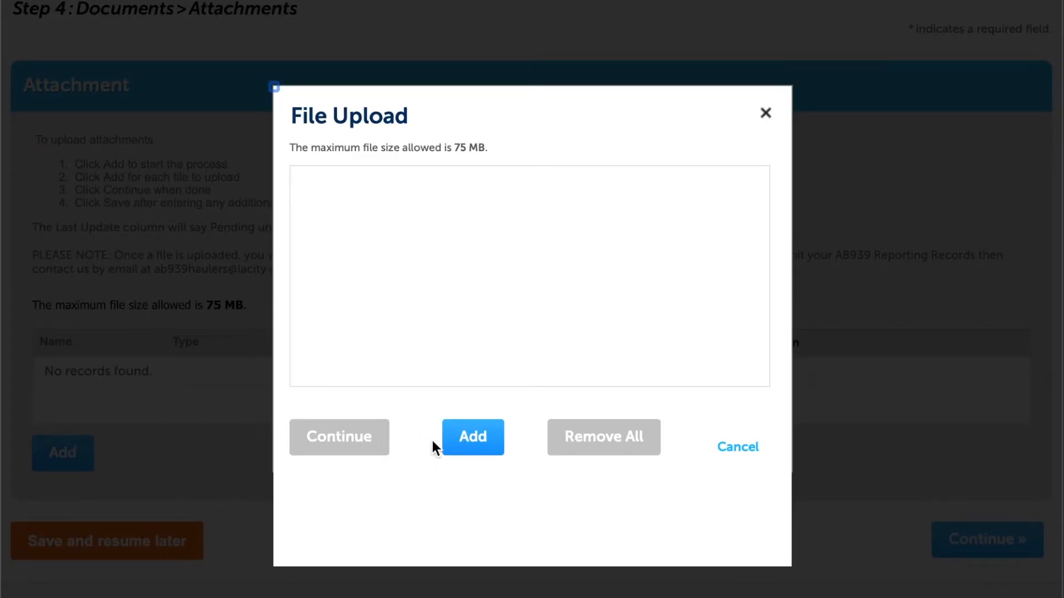
{"action": "left_click", "coordinate": [487, 449]}
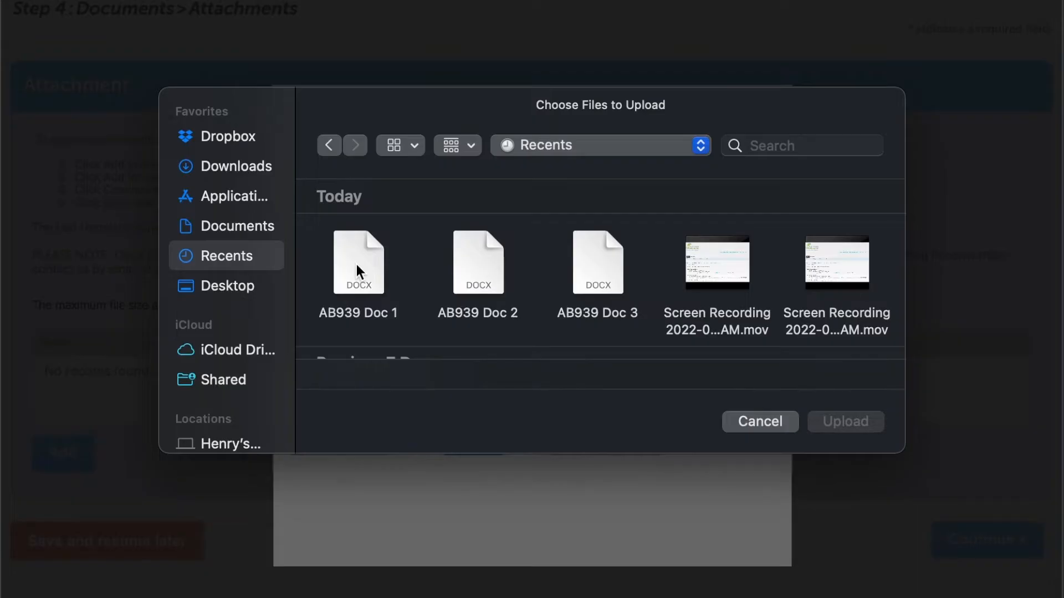
{"action": "left_click", "coordinate": [357, 266]}
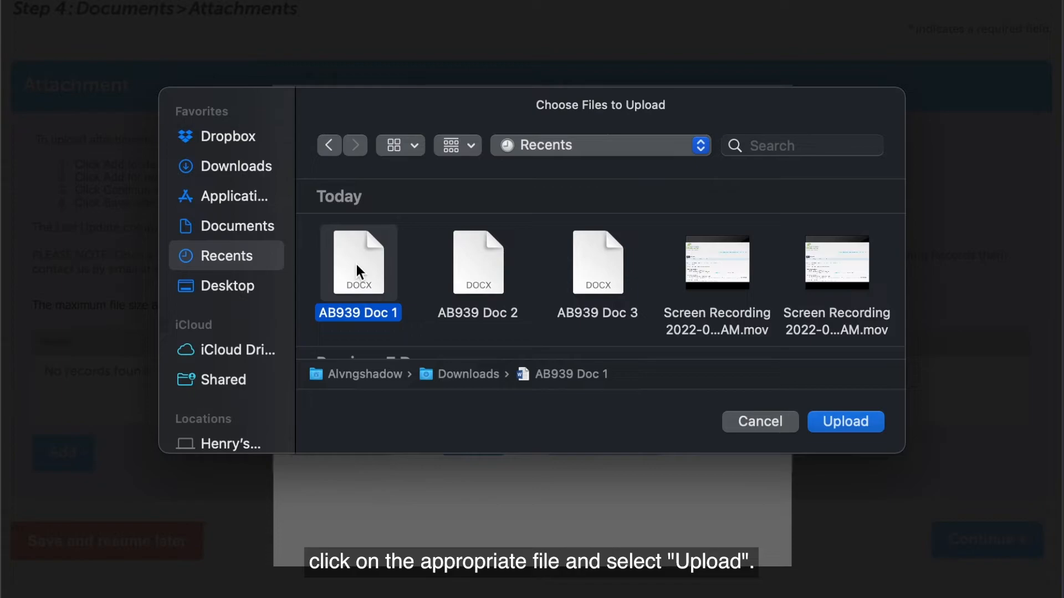
{"action": "left_click", "coordinate": [866, 428]}
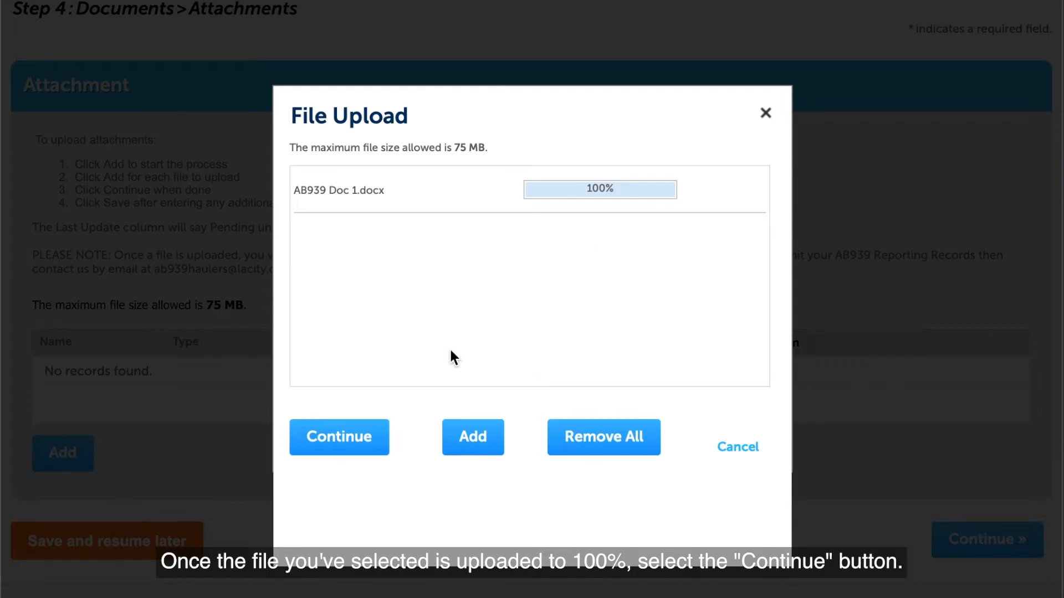
{"action": "left_click", "coordinate": [375, 442]}
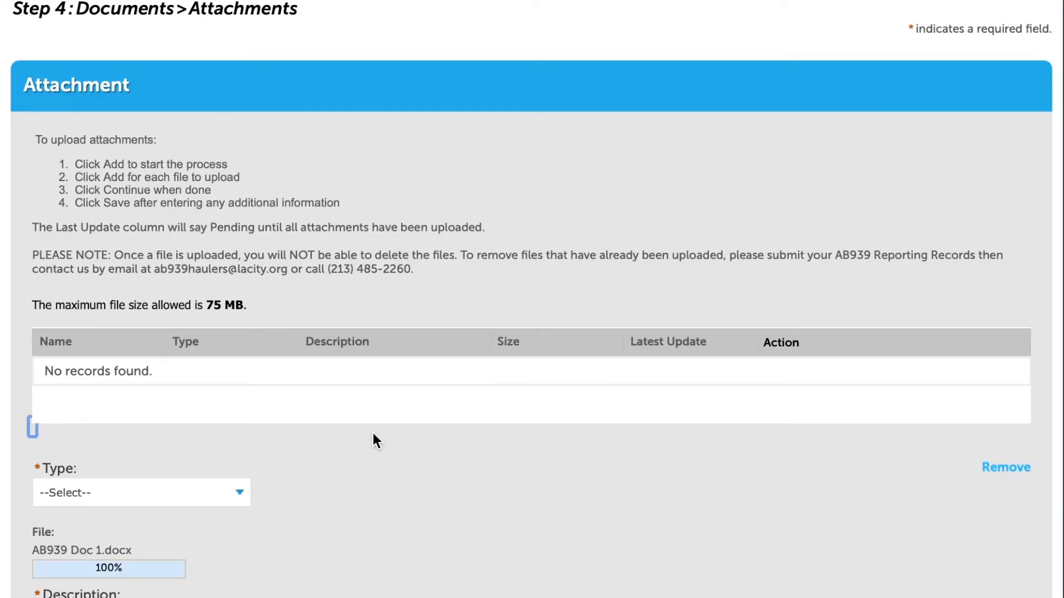
Save AB939 Doc 1.docx as a Signed Application attachment with description 'Application'
{"action": "scroll", "coordinate": [446, 476], "scroll_direction": "up", "scroll_amount": 2}
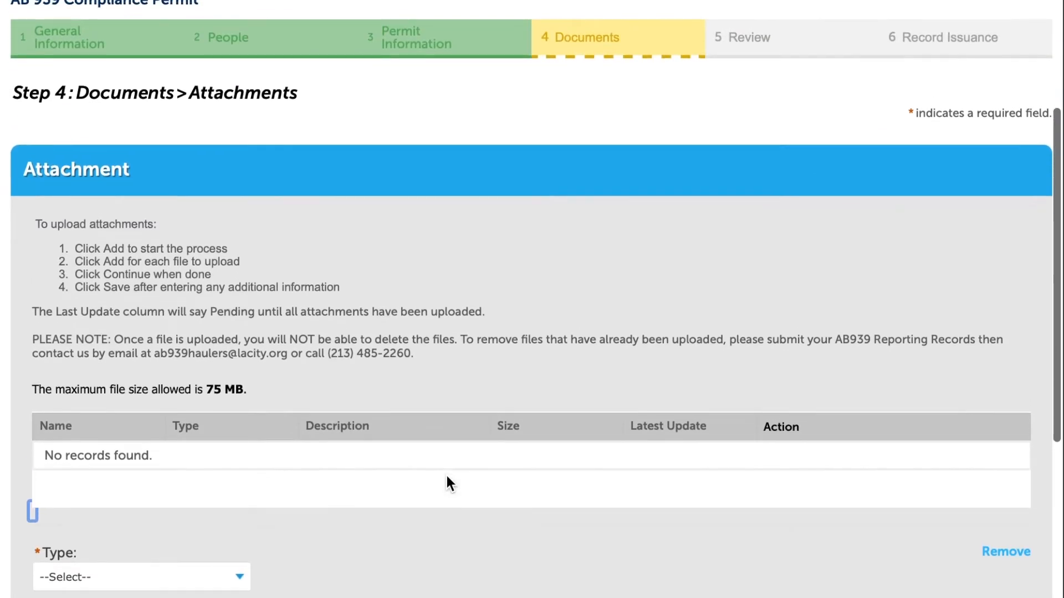
{"action": "scroll", "coordinate": [447, 475], "scroll_direction": "down", "scroll_amount": 4}
{"action": "scroll", "coordinate": [450, 484], "scroll_direction": "down", "scroll_amount": 1}
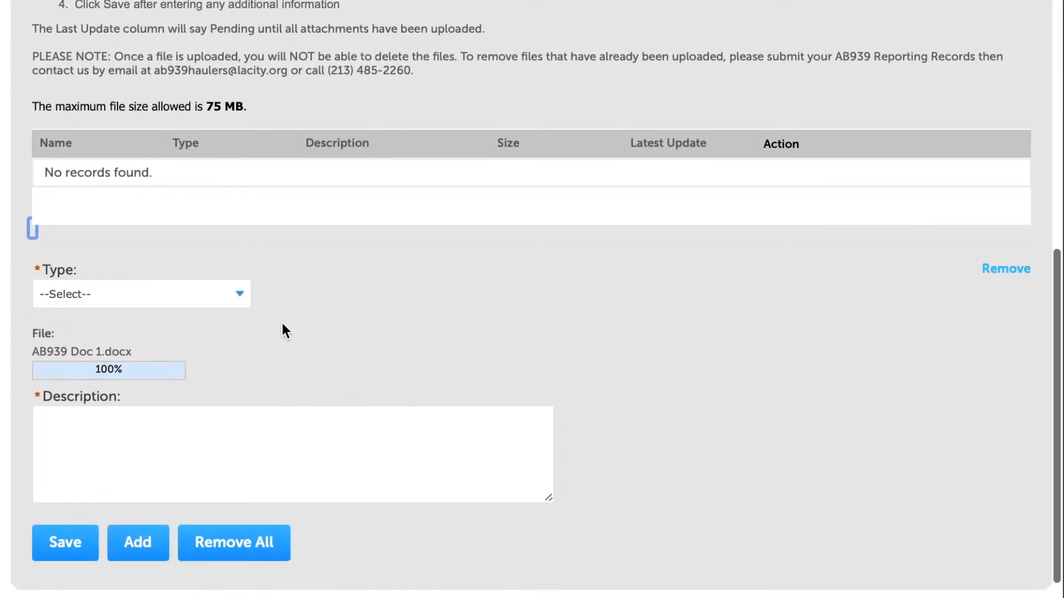
{"action": "left_click", "coordinate": [231, 297]}
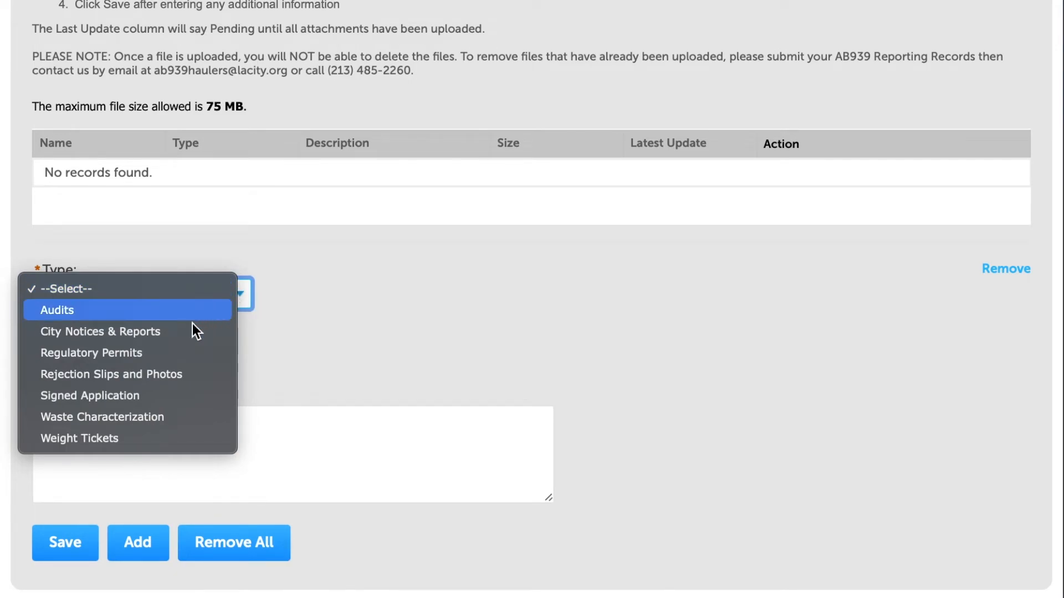
{"action": "left_click", "coordinate": [158, 396]}
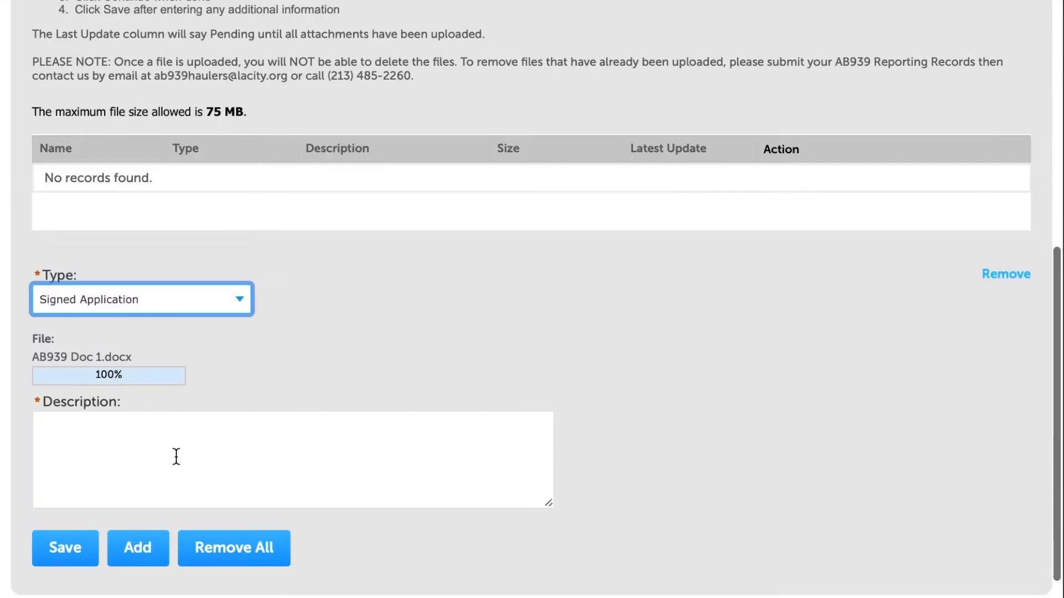
{"action": "left_click", "coordinate": [191, 474]}
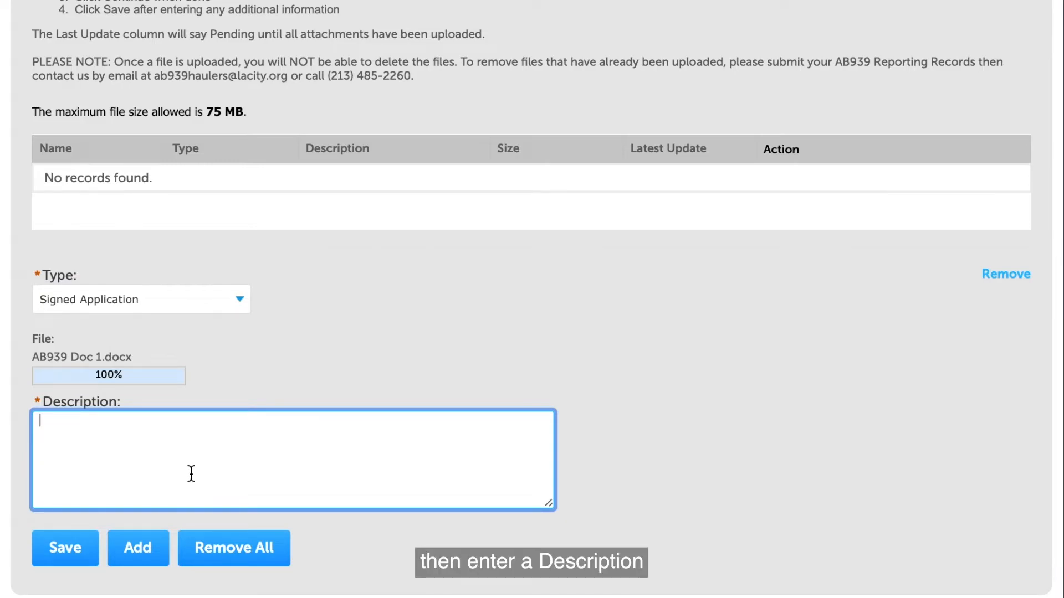
{"action": "type", "text": "A"}
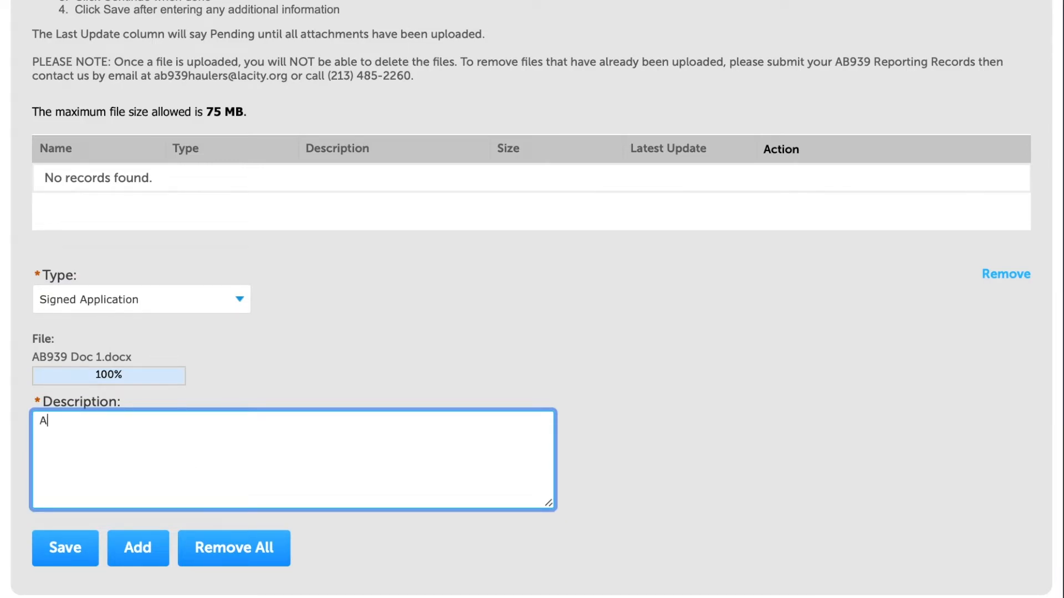
{"action": "type", "text": "pplication"}
{"action": "left_click", "coordinate": [73, 552]}
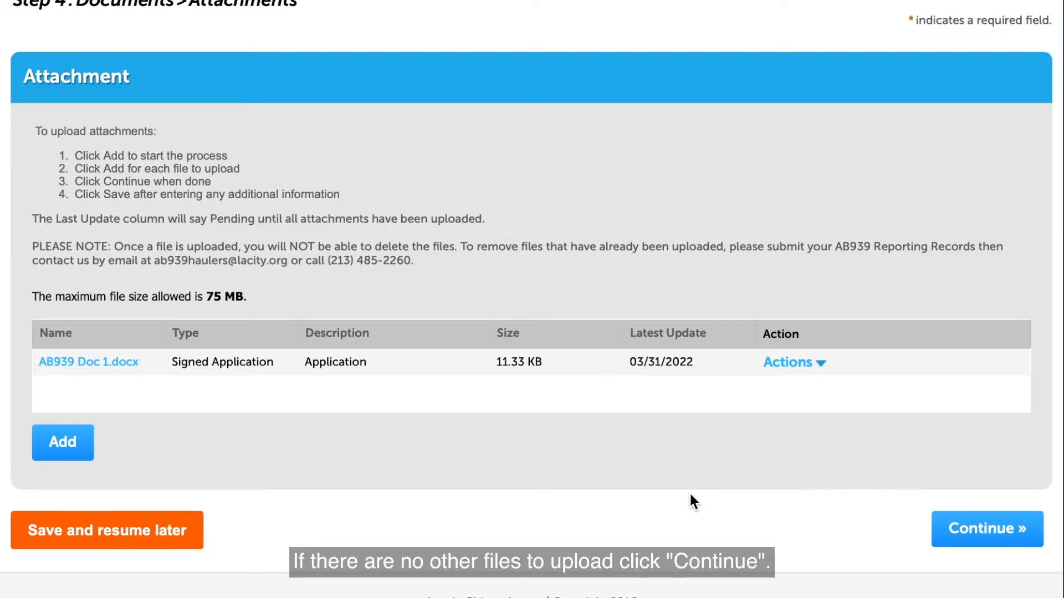
Continue to Step 5: Review
{"action": "left_click", "coordinate": [992, 529]}
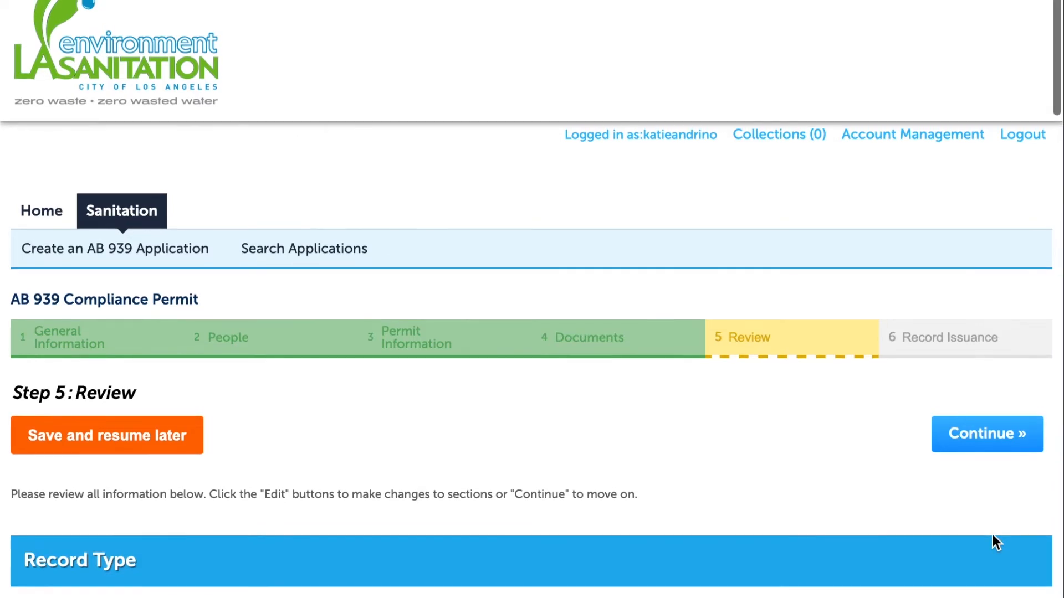
Review the application, accept the certification statement, and submit the AB 939 permit
{"action": "scroll", "coordinate": [993, 535], "scroll_direction": "down", "scroll_amount": 5}
{"action": "scroll", "coordinate": [992, 536], "scroll_direction": "down", "scroll_amount": 4}
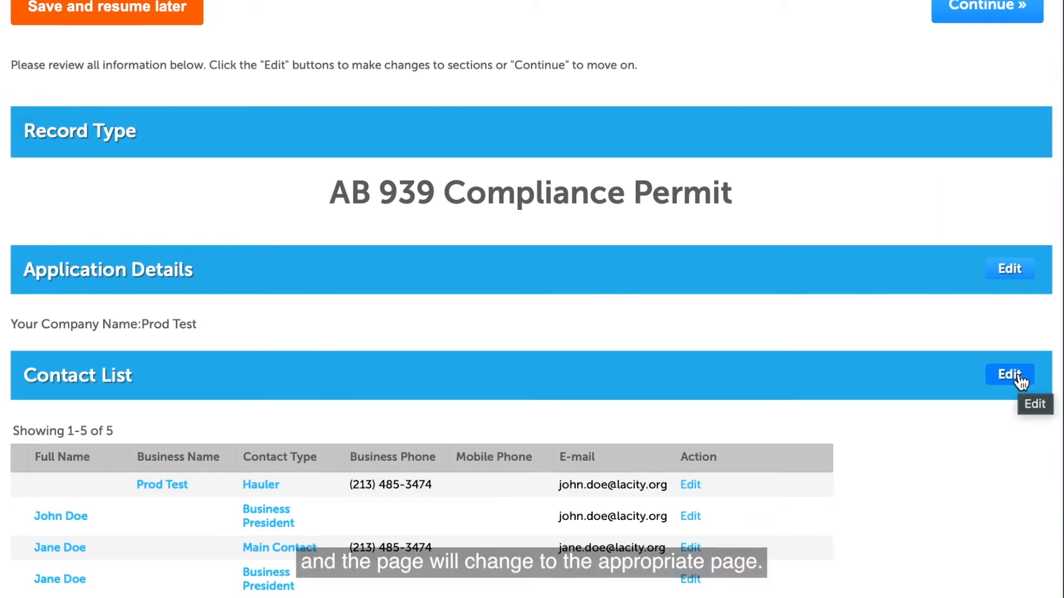
{"action": "scroll", "coordinate": [1017, 423], "scroll_direction": "down", "scroll_amount": 10}
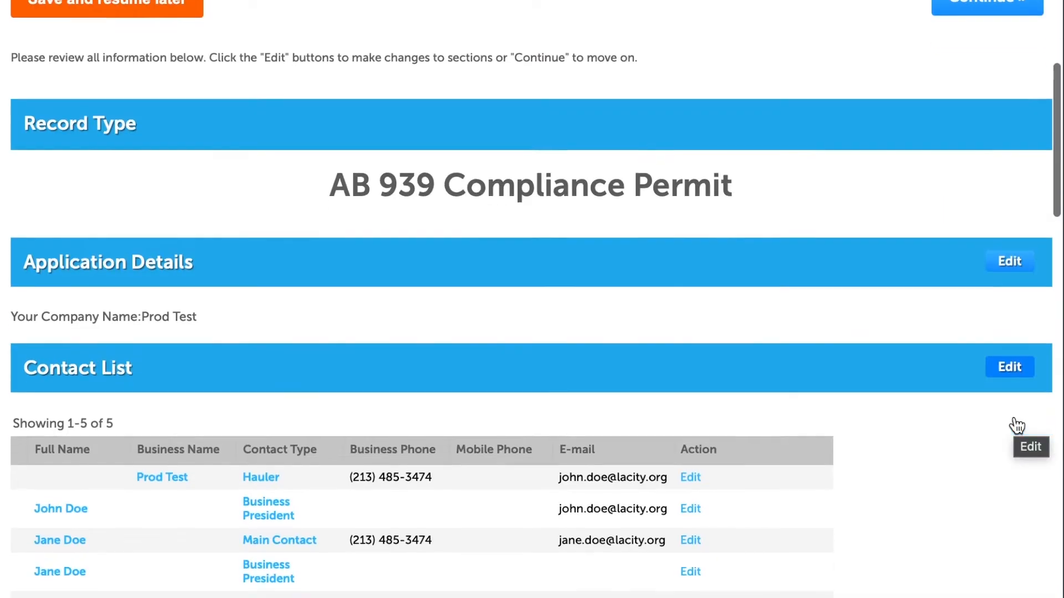
{"action": "scroll", "coordinate": [1017, 426], "scroll_direction": "down", "scroll_amount": 10}
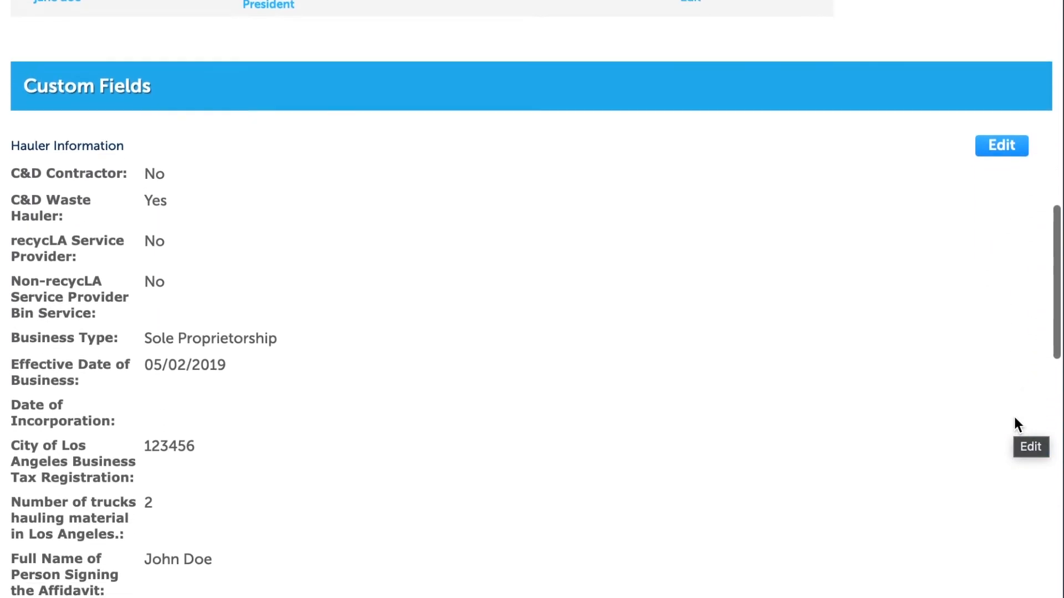
{"action": "scroll", "coordinate": [1013, 416], "scroll_direction": "down", "scroll_amount": 13}
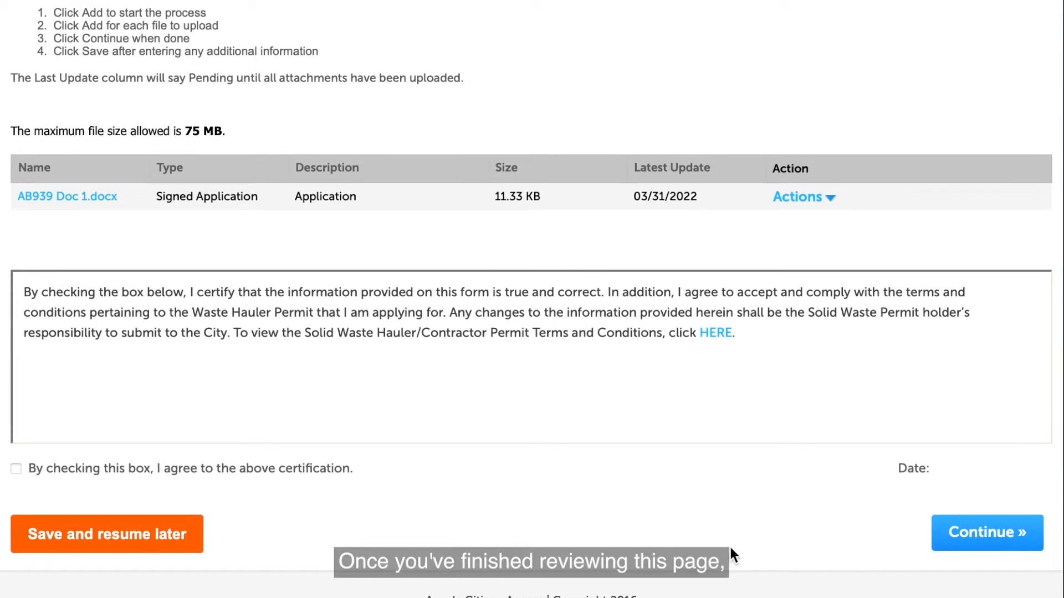
{"action": "left_click", "coordinate": [16, 469]}
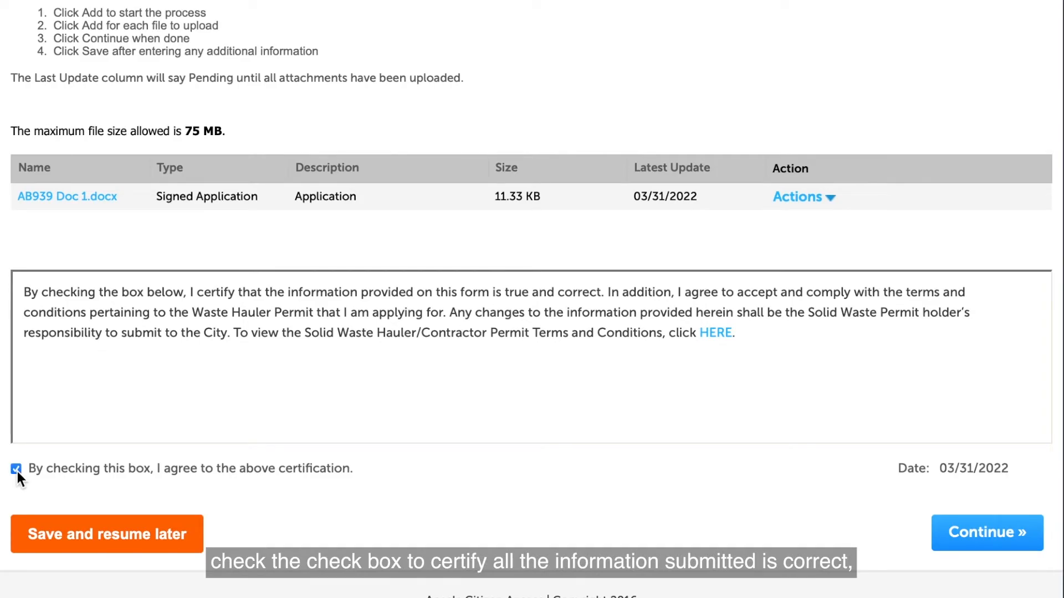
{"action": "left_click", "coordinate": [961, 546]}
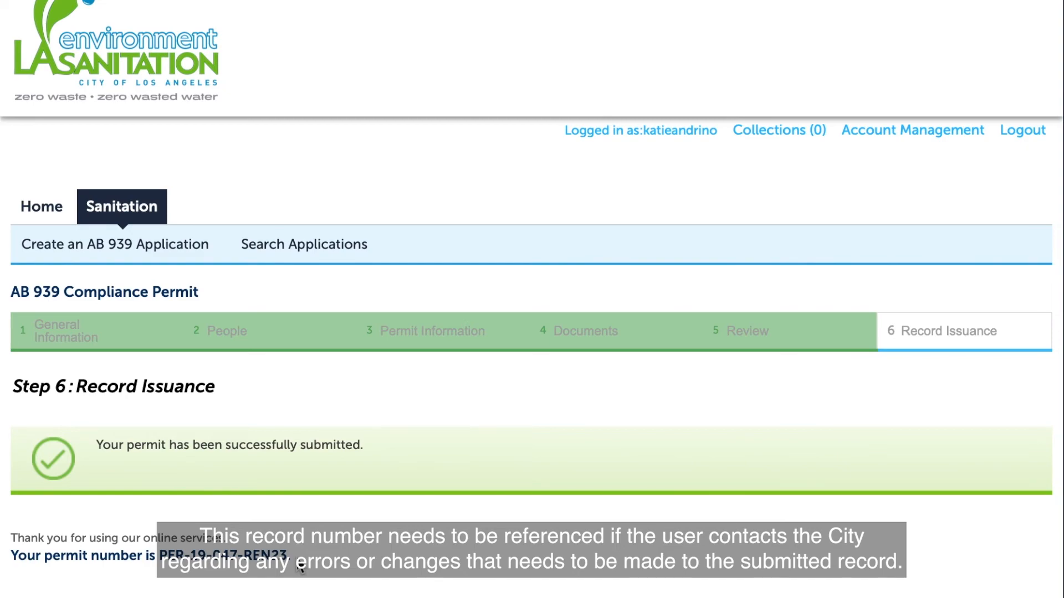
Open the new AB 939 Compliance Permit record from My Records
{"action": "left_click", "coordinate": [36, 208]}
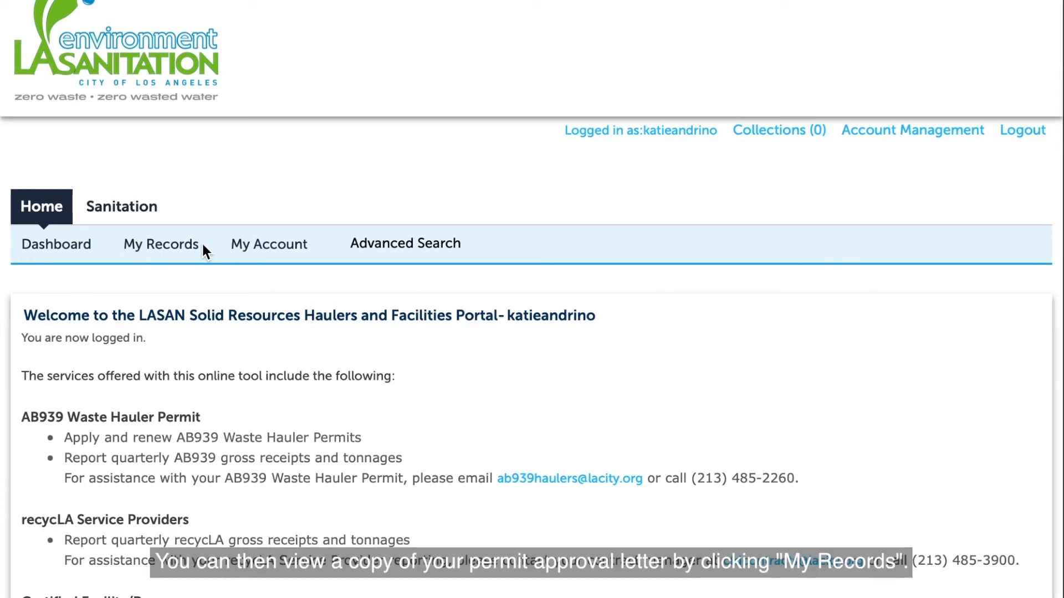
{"action": "left_click", "coordinate": [163, 245]}
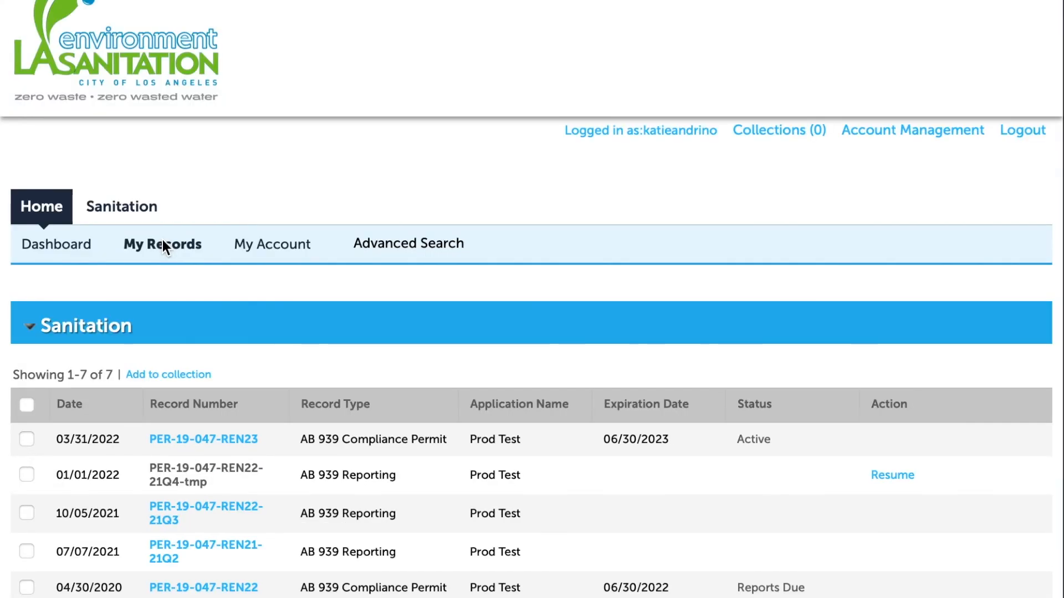
{"action": "left_click", "coordinate": [250, 442]}
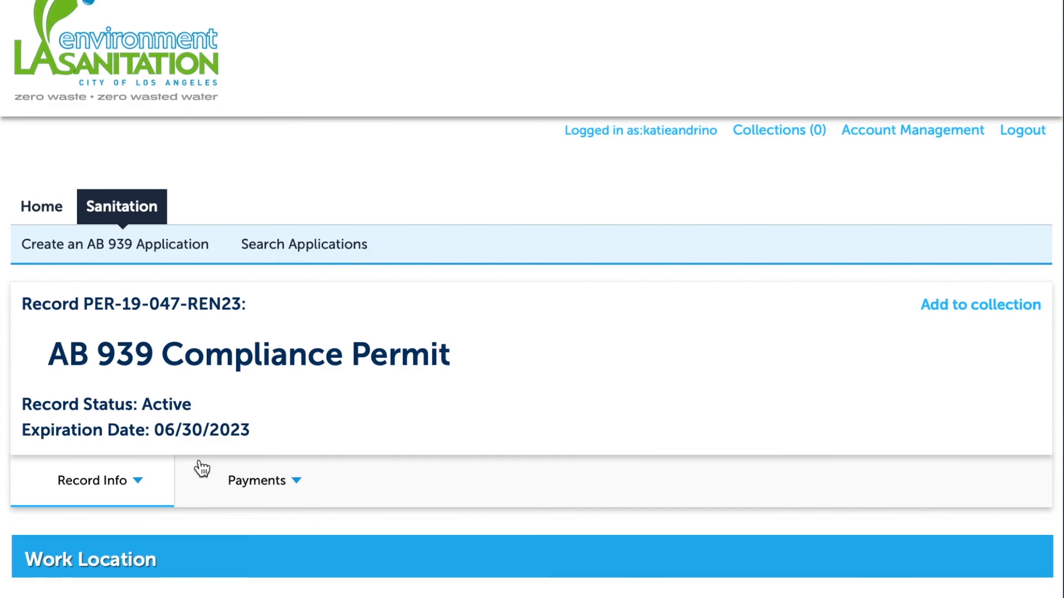
Show the record's attachments, including the permit approval letter, under Record Info
{"action": "left_click", "coordinate": [146, 486]}
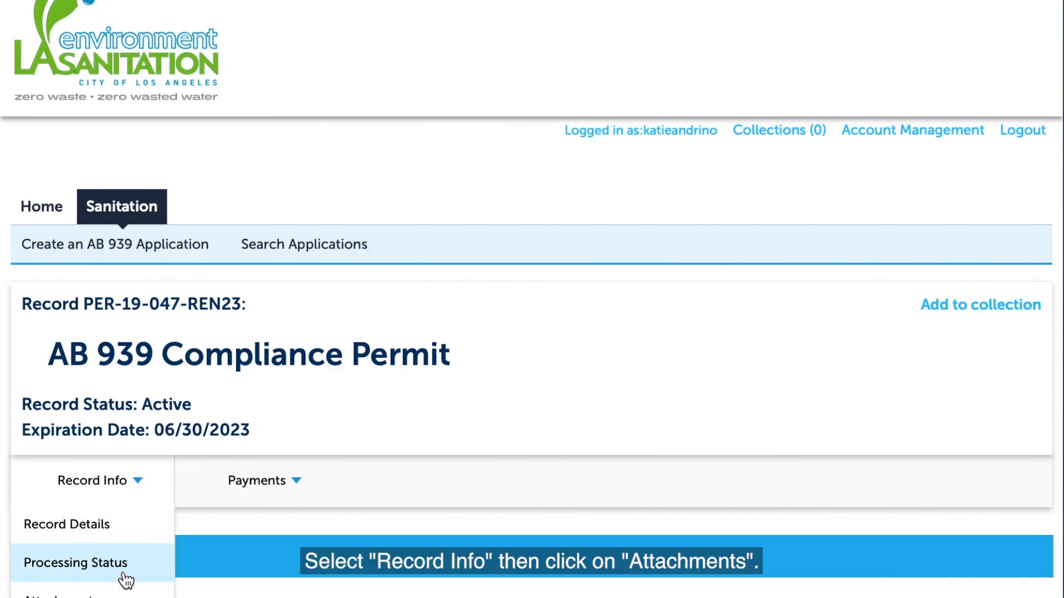
{"action": "left_click", "coordinate": [150, 594]}
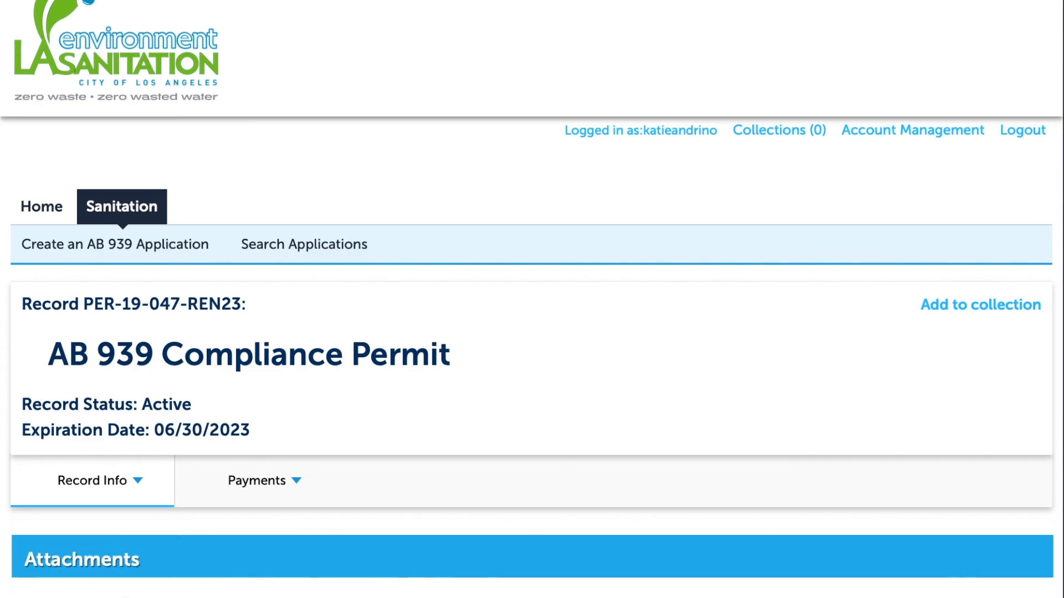
{"action": "scroll", "coordinate": [470, 524], "scroll_direction": "down", "scroll_amount": 8}
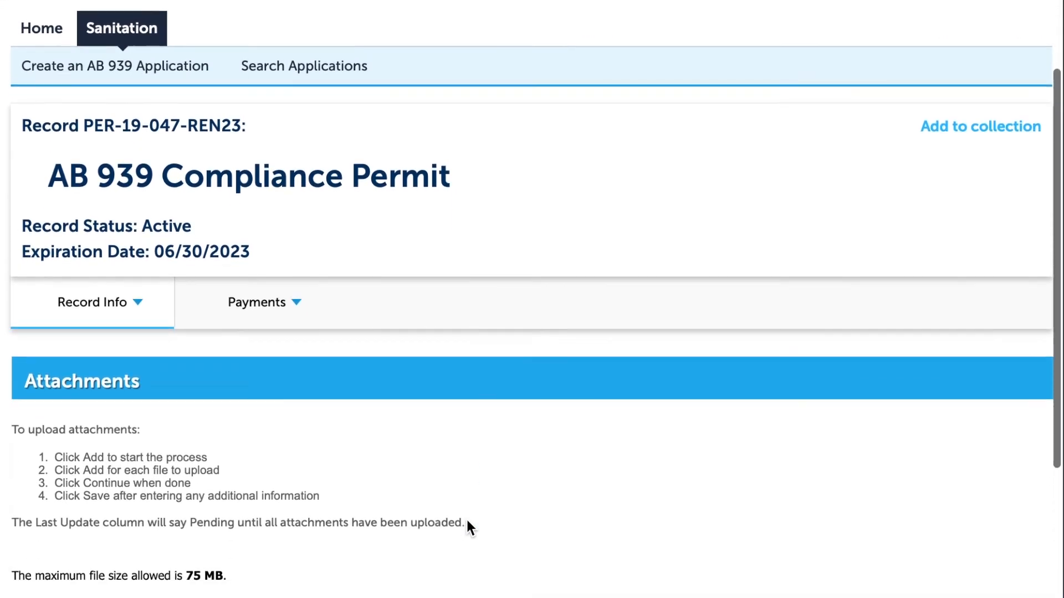